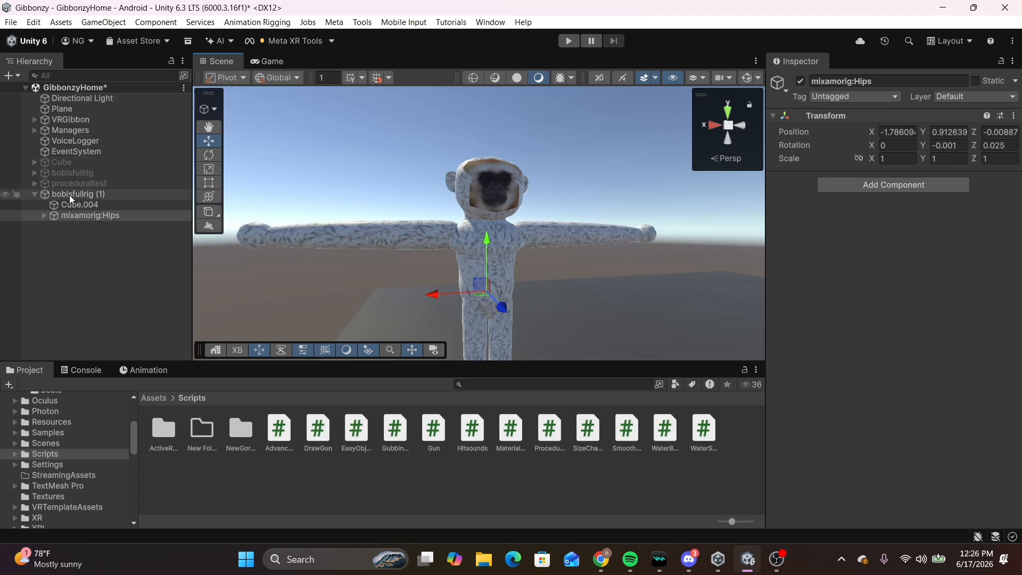
Add a Bone Renderer to mixamorig:Hips with Bone Renderer Setup and change the bone color to red.
{"action": "left_click", "coordinate": [253, 22]}
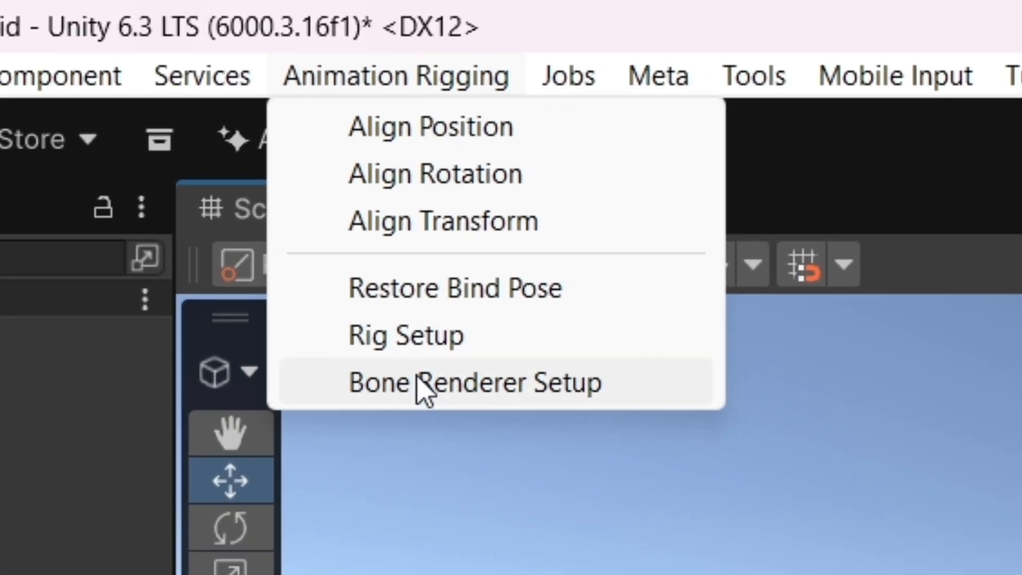
{"action": "left_click", "coordinate": [421, 385]}
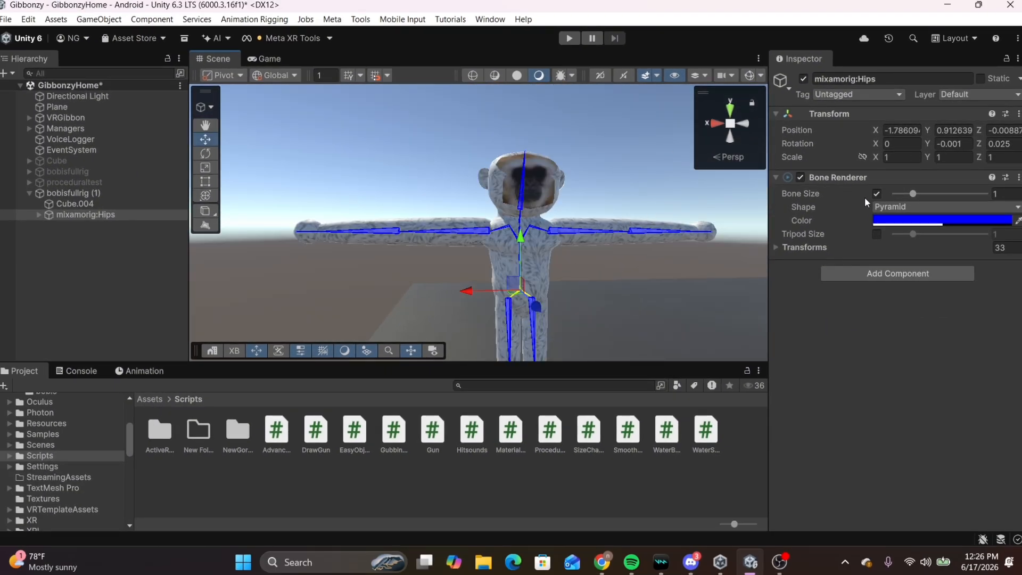
{"action": "left_click", "coordinate": [881, 221]}
{"action": "left_click", "coordinate": [1010, 232]}
{"action": "right_click_drag", "start_coordinate": [455, 194], "coordinate": [465, 190]}
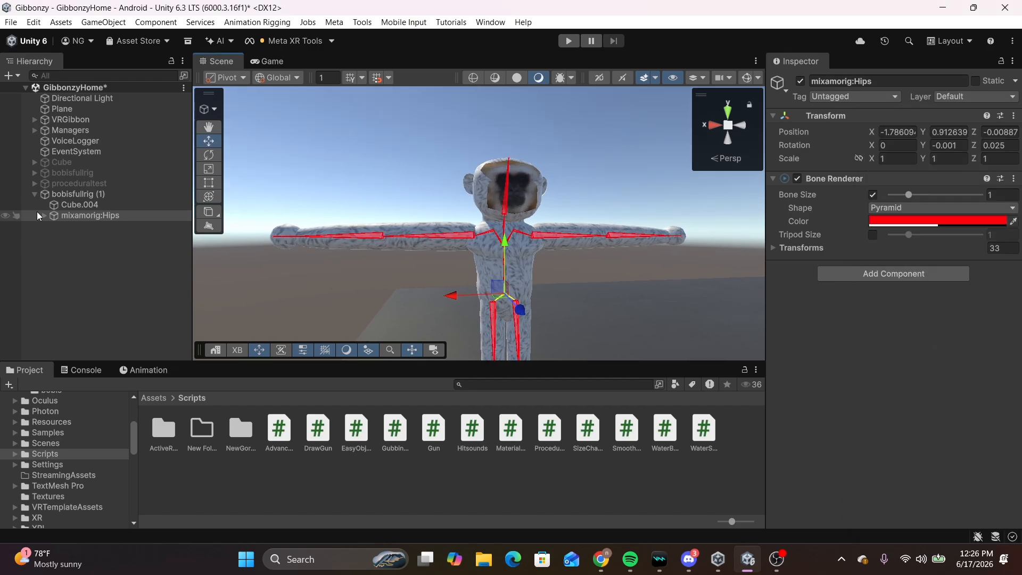
Run Rig Setup on mixamorig:Hips and select the rig object added beneath it.
{"action": "left_click", "coordinate": [236, 22]}
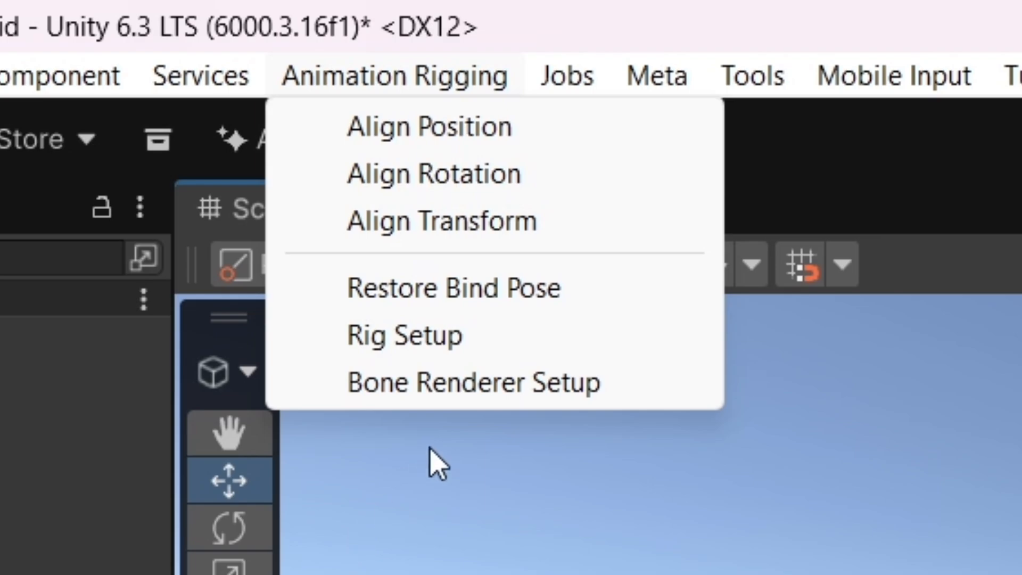
{"action": "left_click", "coordinate": [411, 343]}
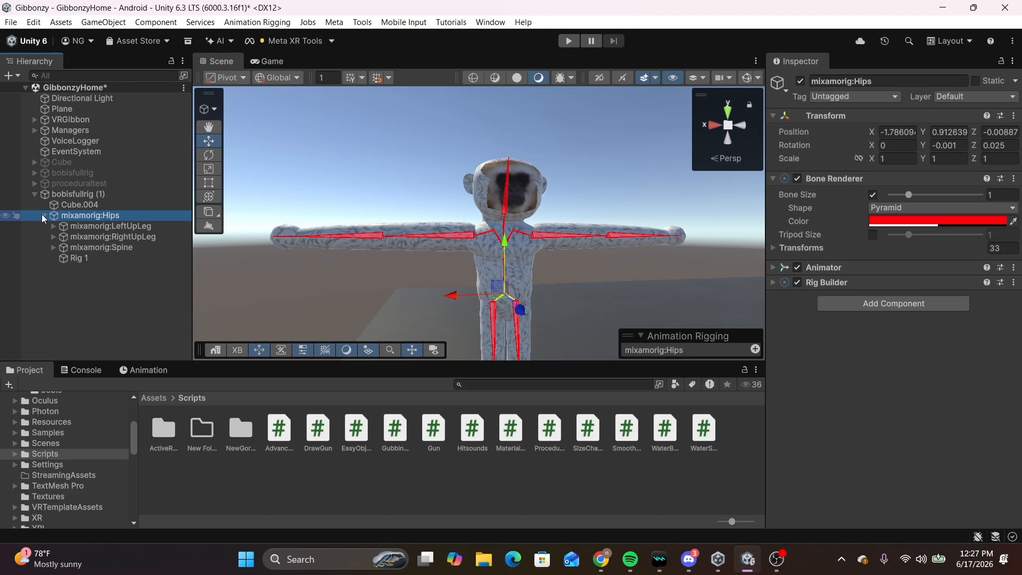
{"action": "left_click", "coordinate": [69, 258]}
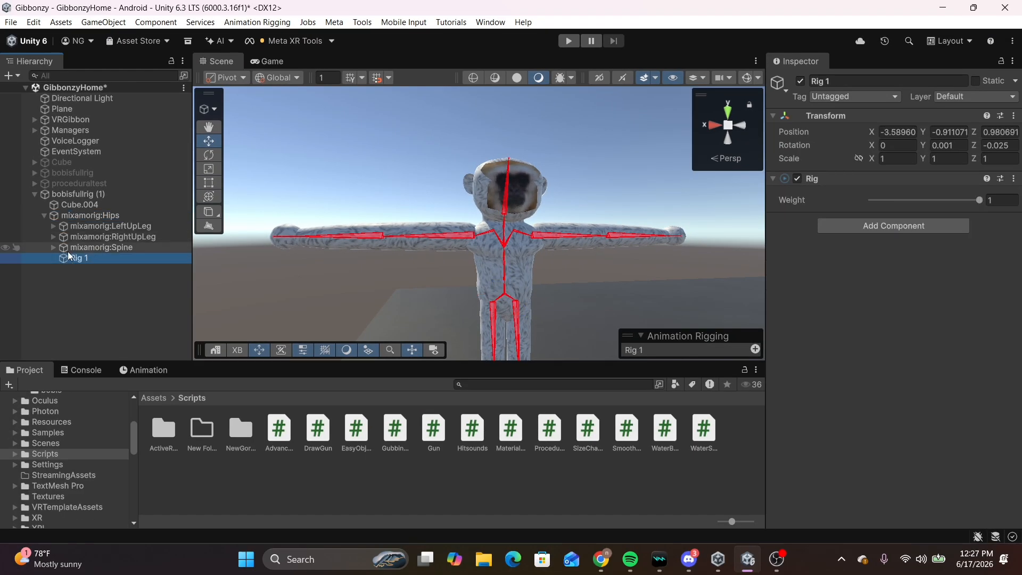
{"action": "double_click", "coordinate": [31, 261]}
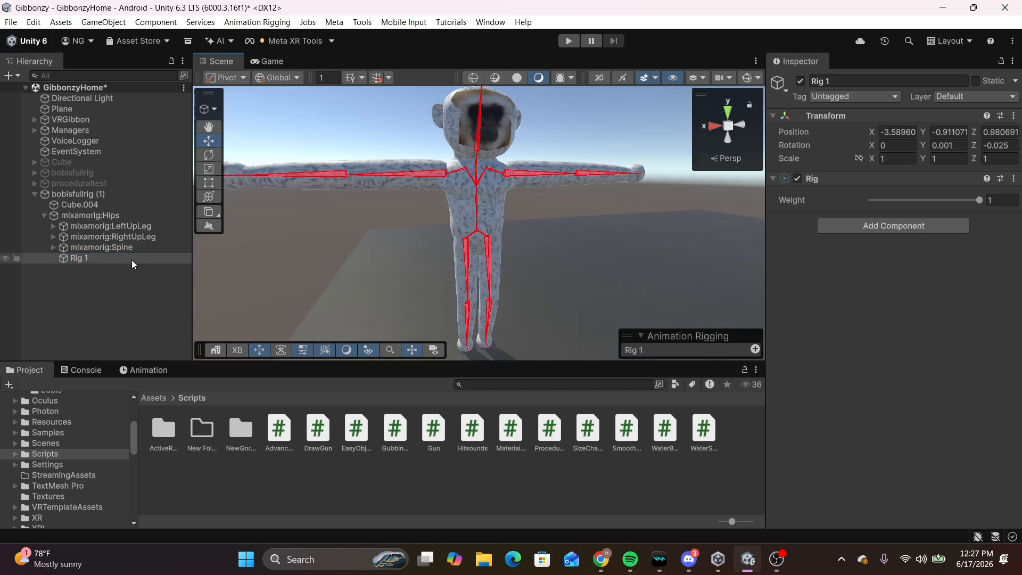
Create an empty child named right_foot under Rig 1 and add a Two Bone IK Constraint to it.
{"action": "right_click", "coordinate": [125, 259]}
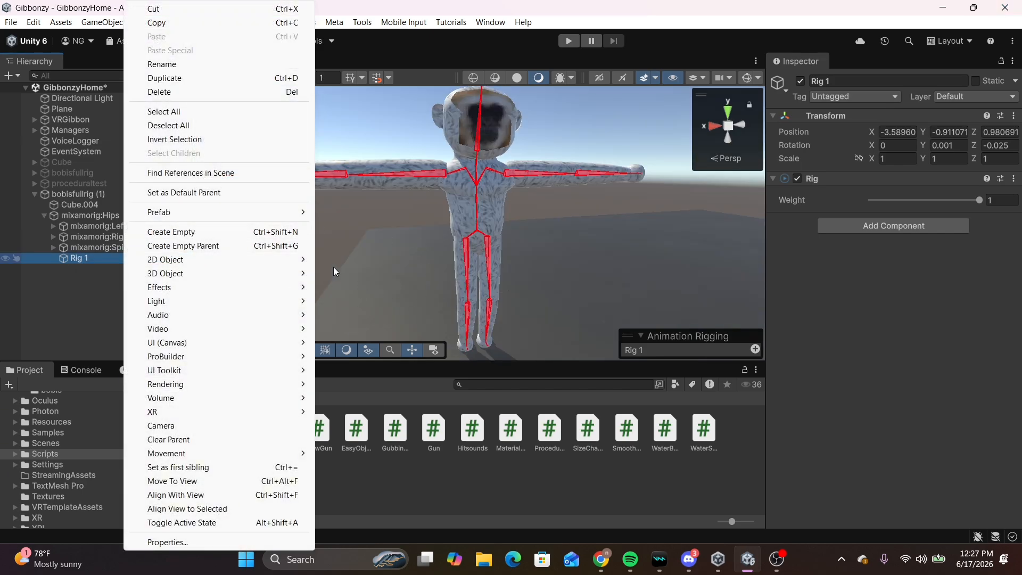
{"action": "left_click", "coordinate": [171, 232]}
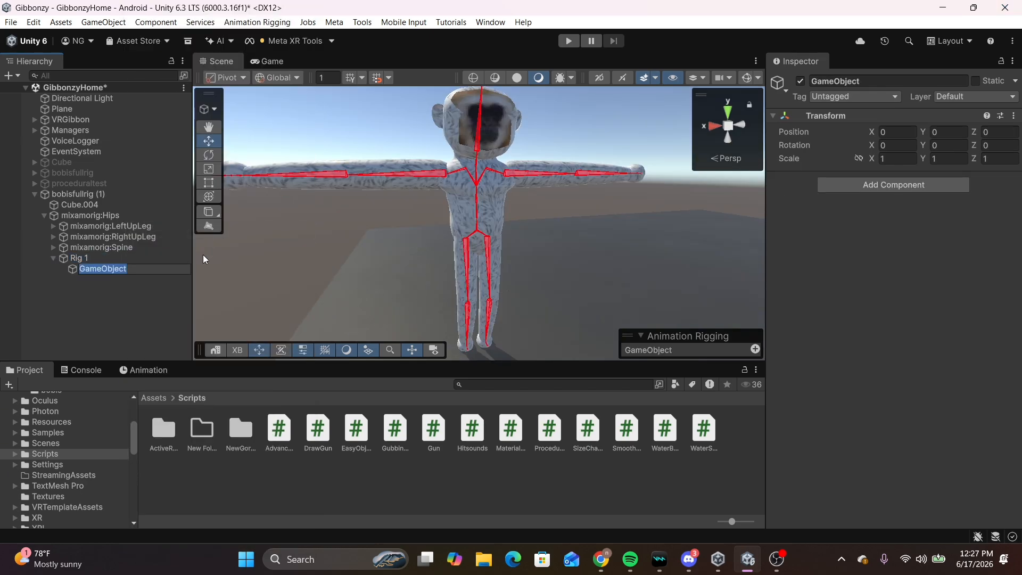
{"action": "type", "text": "right_fi"}
{"action": "type", "text": "ot"}
{"action": "key", "text": "Return"}
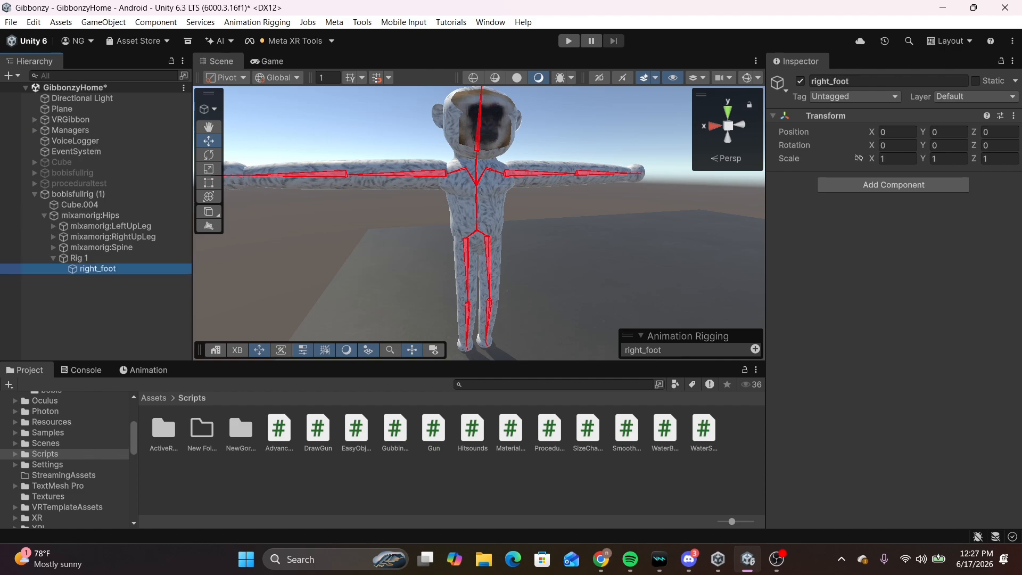
{"action": "left_click", "coordinate": [874, 186]}
{"action": "left_click", "coordinate": [874, 231]}
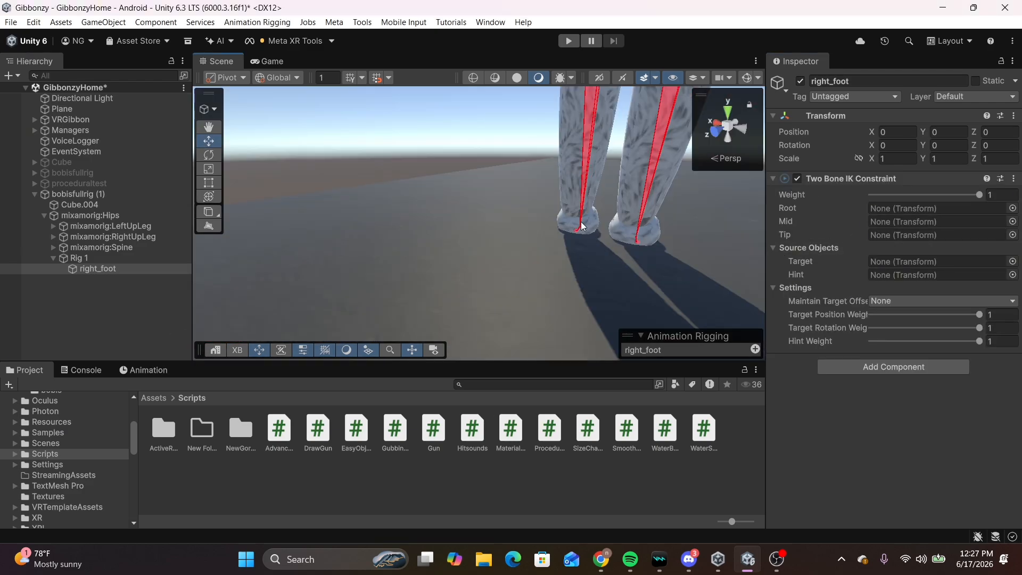
Assign mixamorig:RightFoot as the Tip of right_foot's Two Bone IK Constraint and run Auto Setup from Tip Transform.
{"action": "left_click", "coordinate": [583, 227]}
{"action": "right_click_drag", "start_coordinate": [582, 233], "coordinate": [209, 307]}
{"action": "left_click", "coordinate": [134, 258]}
{"action": "left_click", "coordinate": [113, 312]}
{"action": "left_click_drag", "start_coordinate": [116, 258], "coordinate": [878, 233]}
{"action": "right_click", "coordinate": [846, 183]}
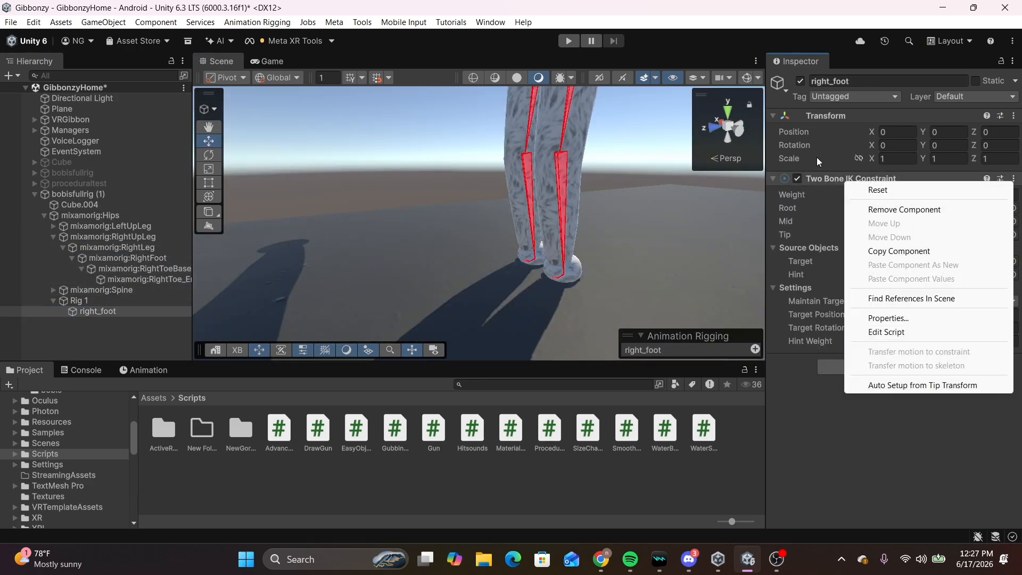
{"action": "left_click", "coordinate": [922, 385]}
Select right_foot_hint and examine its placement relative to the right leg from the front and side.
{"action": "right_click_drag", "start_coordinate": [628, 273], "coordinate": [424, 179]}
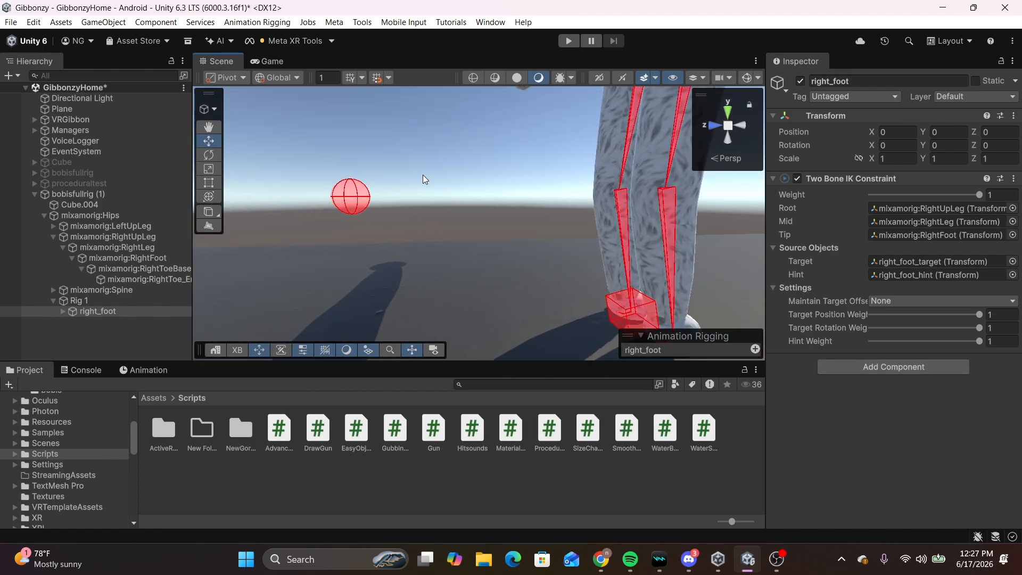
{"action": "left_click", "coordinate": [356, 204]}
{"action": "right_click_drag", "start_coordinate": [356, 204], "coordinate": [513, 181]}
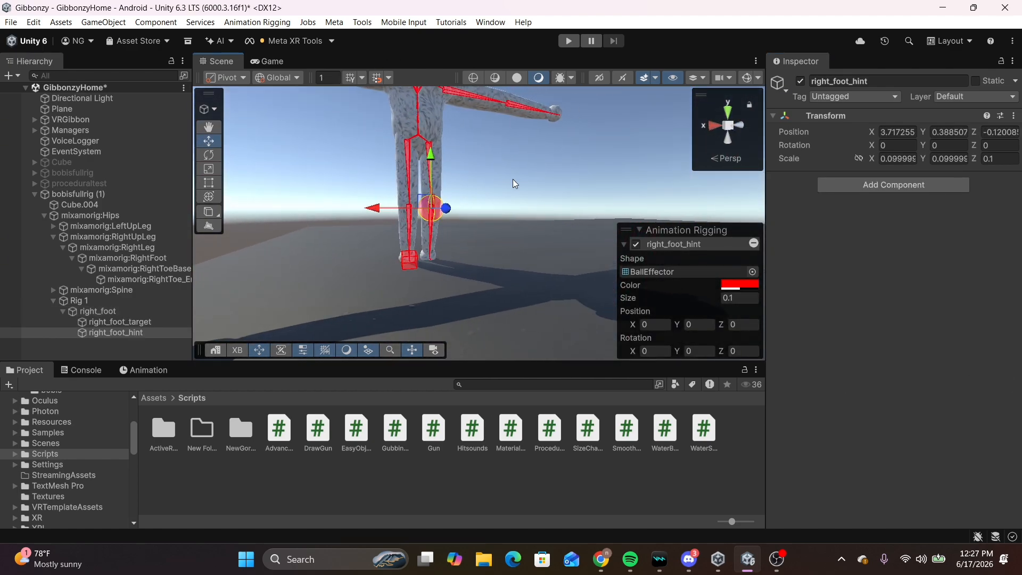
{"action": "right_click_drag", "start_coordinate": [448, 237], "coordinate": [458, 193]}
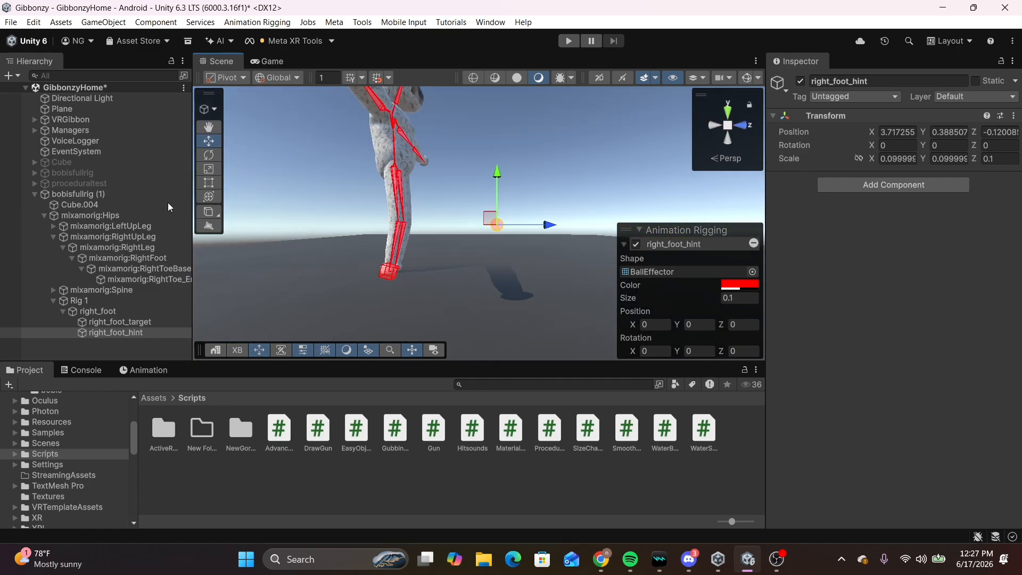
{"action": "right_click_drag", "start_coordinate": [519, 219], "coordinate": [479, 213]}
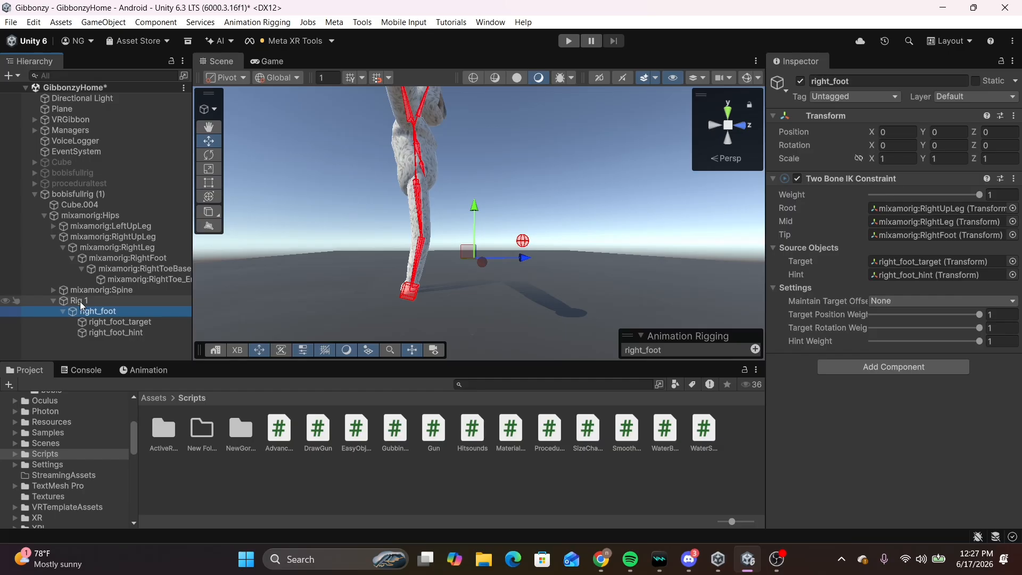
Create an empty child named left_foot under Rig 1 and give it a Two Bone IK Constraint.
{"action": "right_click", "coordinate": [74, 300]}
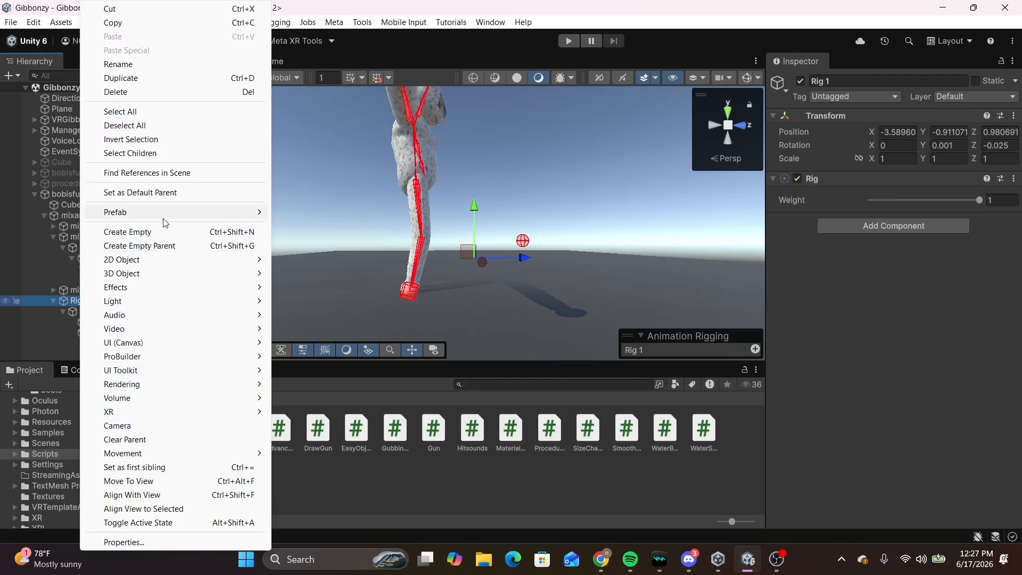
{"action": "left_click", "coordinate": [166, 233]}
{"action": "type", "text": "left_foot"}
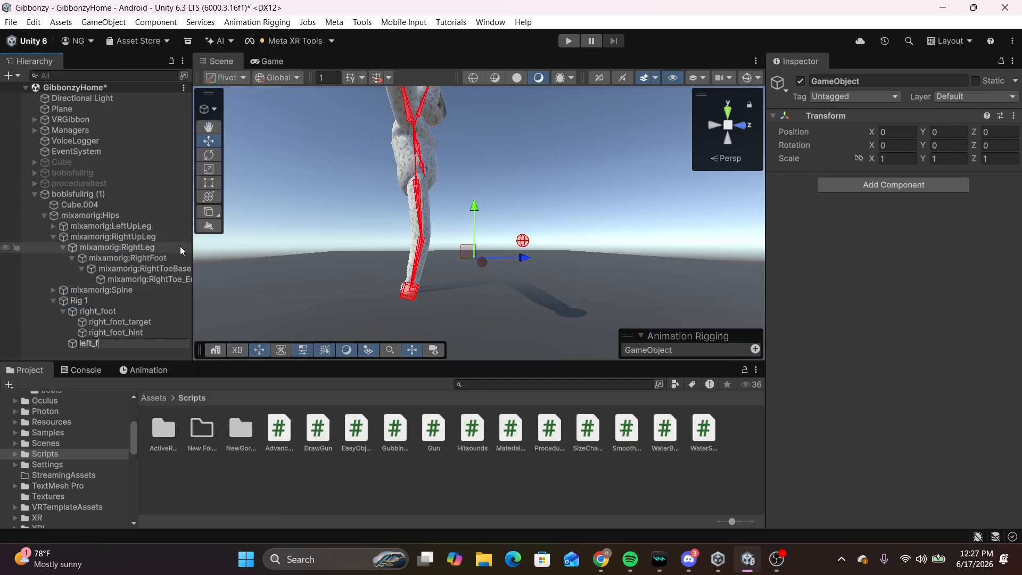
{"action": "key", "text": "Return"}
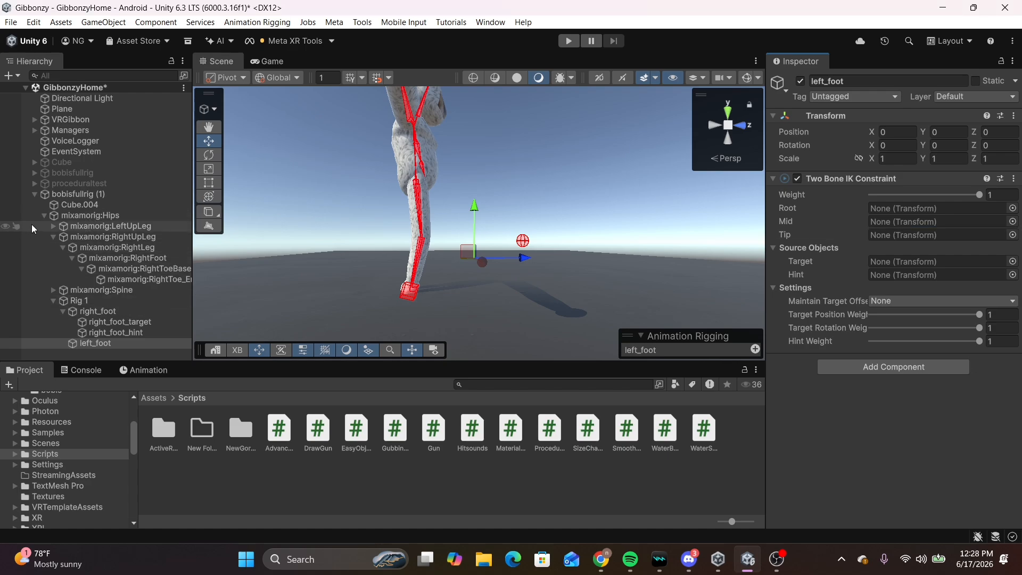
Assign mixamorig:LeftFoot as the Tip of left_foot's Two Bone IK Constraint and run Auto Setup from Tip Transform.
{"action": "left_click", "coordinate": [51, 227]}
{"action": "left_click", "coordinate": [65, 238]}
{"action": "left_click", "coordinate": [80, 254]}
{"action": "scroll", "coordinate": [90, 241], "scroll_direction": "down", "scroll_amount": 1}
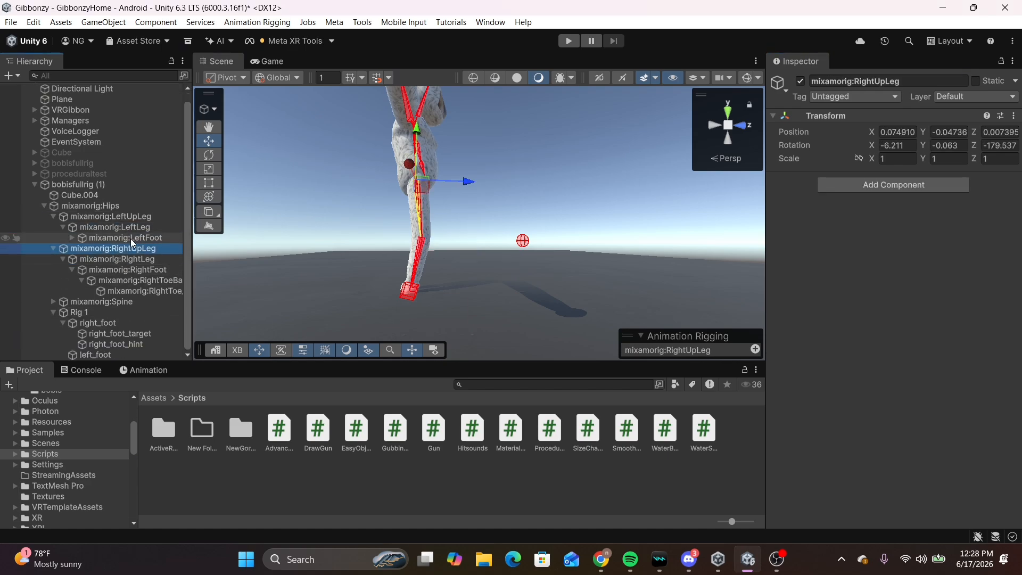
{"action": "left_click", "coordinate": [130, 239]}
{"action": "left_click", "coordinate": [117, 355]}
{"action": "left_click_drag", "start_coordinate": [126, 239], "coordinate": [921, 234]}
{"action": "right_click", "coordinate": [903, 175]}
{"action": "left_click", "coordinate": [900, 374]}
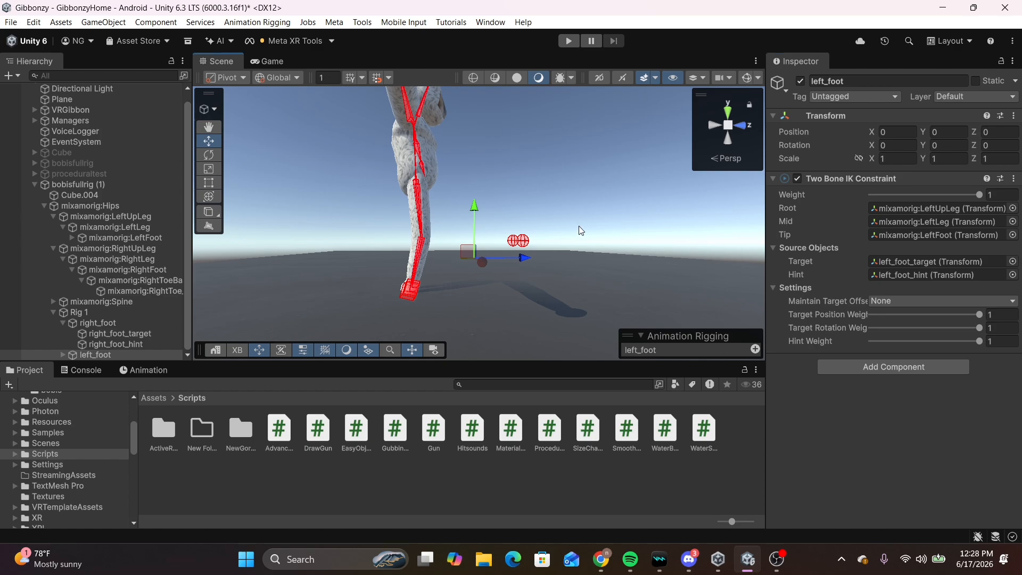
Attach the ProceduralAnimation script to the root object bobisfullrig (1).
{"action": "left_click_drag", "start_coordinate": [579, 226], "coordinate": [462, 274], "text": "alt"}
{"action": "left_click", "coordinate": [66, 182]}
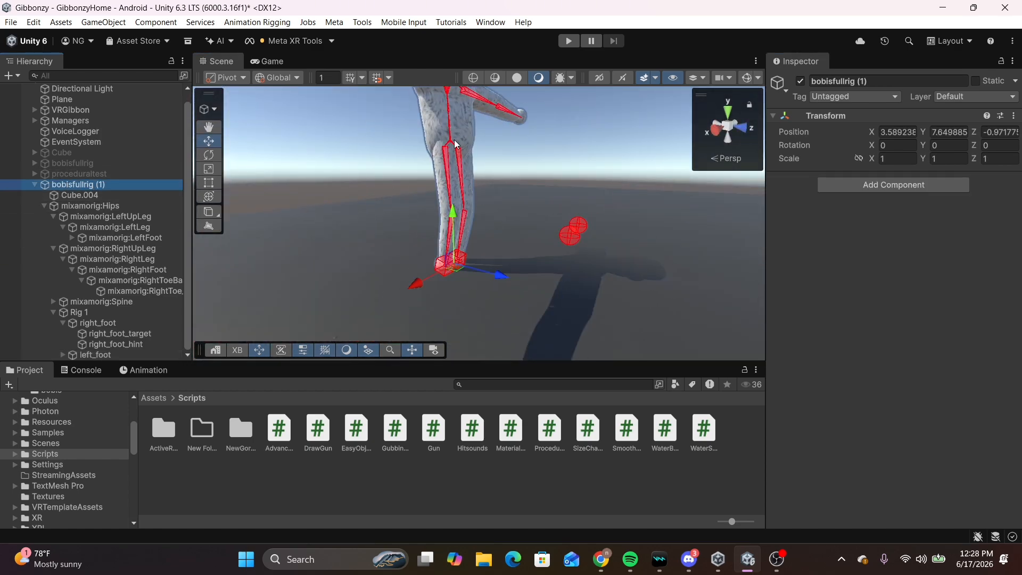
{"action": "left_click_drag", "start_coordinate": [550, 430], "coordinate": [852, 326]}
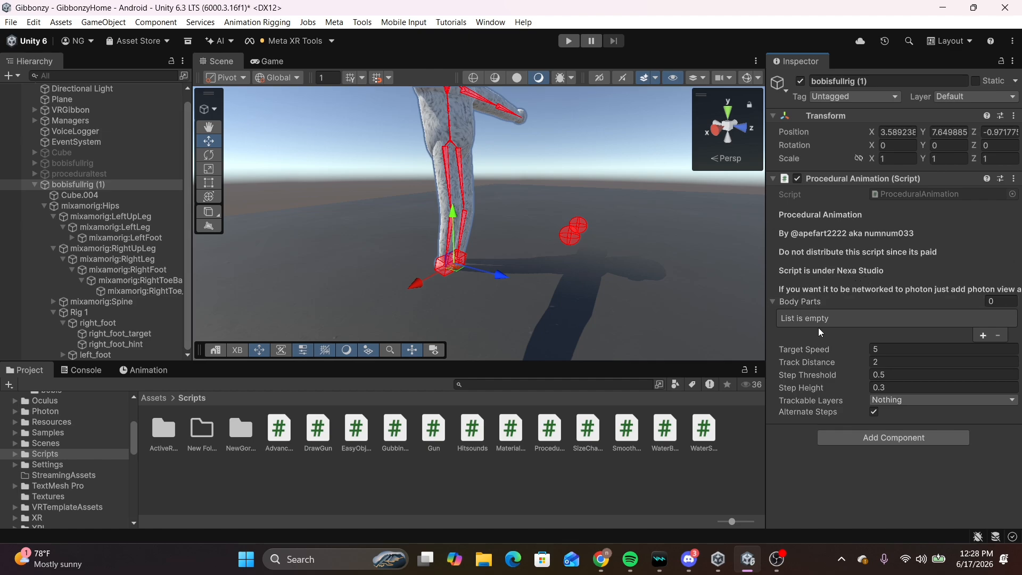
Check the layer of the ground Plane and add TrackForProcedural to GibbonPlayer's locomotion enabled layers.
{"action": "left_click", "coordinate": [609, 280]}
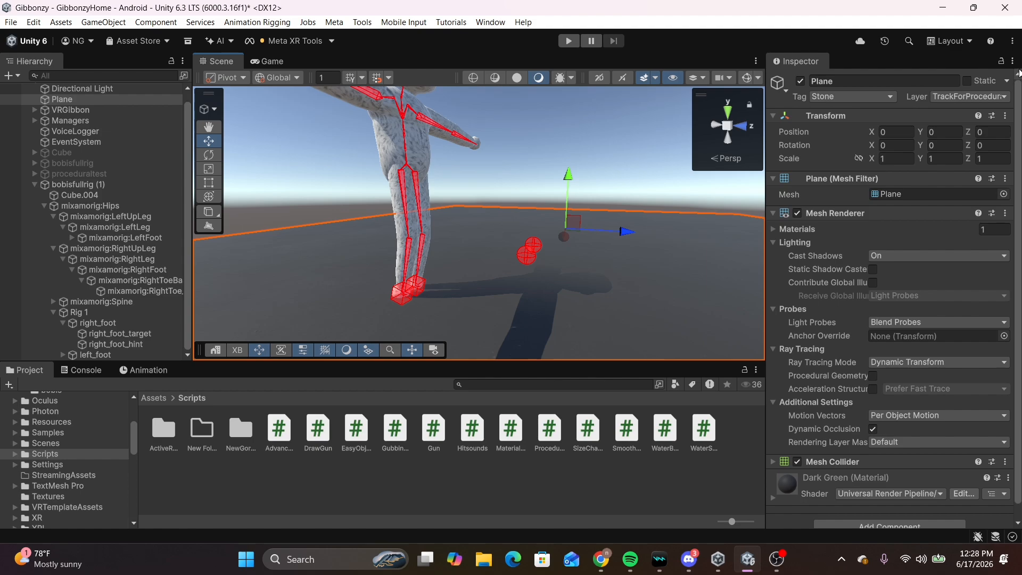
{"action": "left_click", "coordinate": [962, 99]}
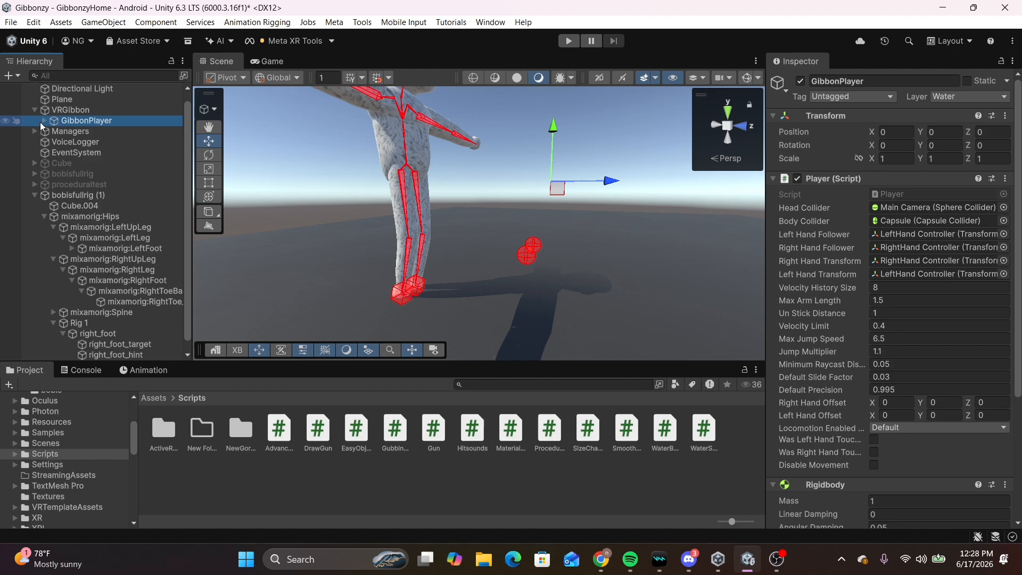
{"action": "left_click", "coordinate": [43, 122]}
{"action": "scroll", "coordinate": [859, 300], "scroll_direction": "down", "scroll_amount": 4}
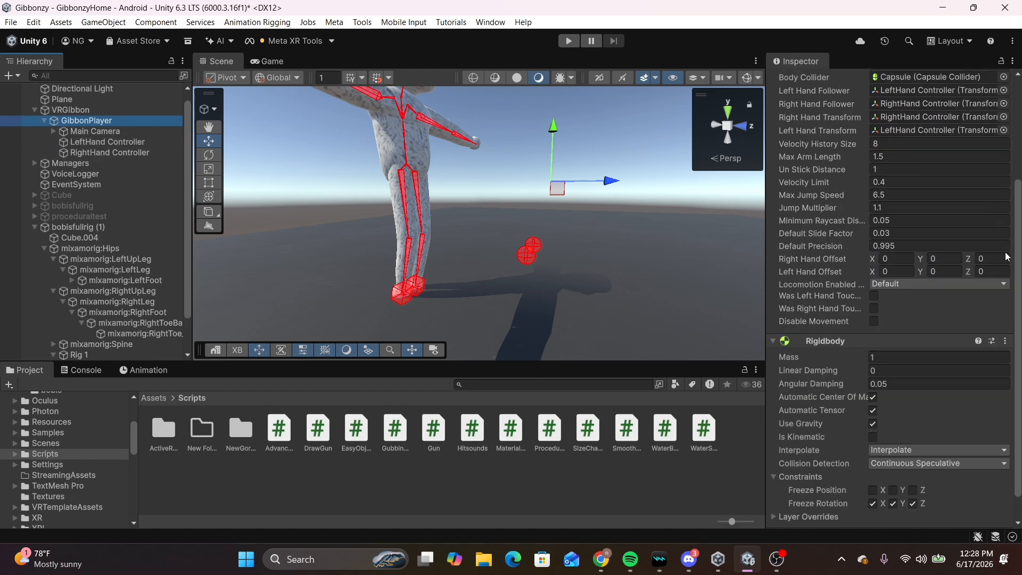
{"action": "left_click", "coordinate": [937, 286]}
{"action": "left_click", "coordinate": [911, 423]}
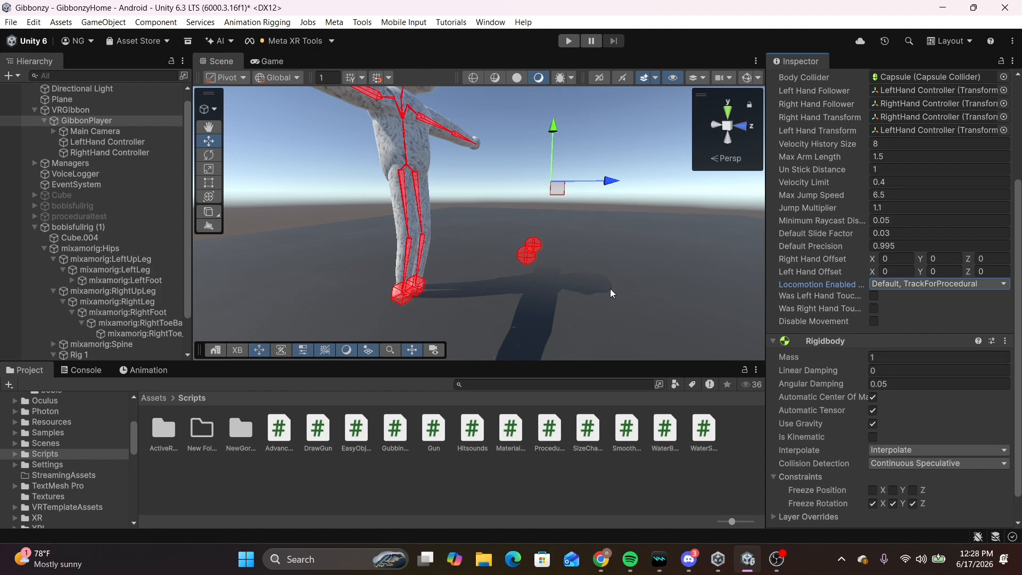
Set Trackable Layers to TrackForProcedural in the Procedural Animation script of bobisfullrig (1).
{"action": "left_click", "coordinate": [406, 139]}
{"action": "right_click_drag", "start_coordinate": [407, 138], "coordinate": [390, 124]}
{"action": "left_click", "coordinate": [413, 136]}
{"action": "left_click", "coordinate": [880, 402]}
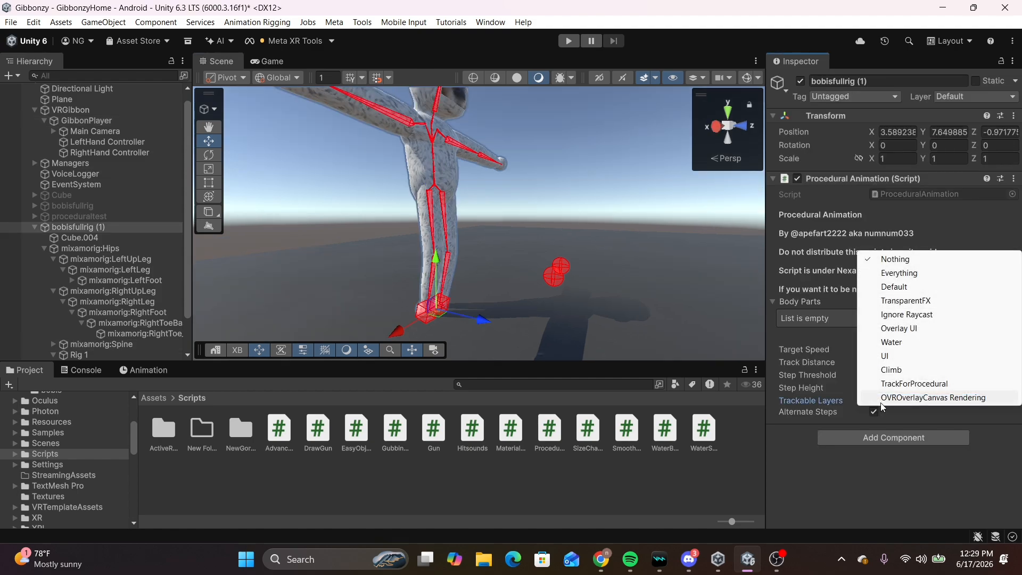
{"action": "left_click", "coordinate": [897, 388]}
Add a body part named Right Leg to the Procedural Animation script and assign right_foot_target as its Target.
{"action": "right_click_drag", "start_coordinate": [575, 250], "coordinate": [594, 258]}
{"action": "scroll", "coordinate": [107, 228], "scroll_direction": "down", "scroll_amount": 2}
{"action": "left_click", "coordinate": [988, 335]}
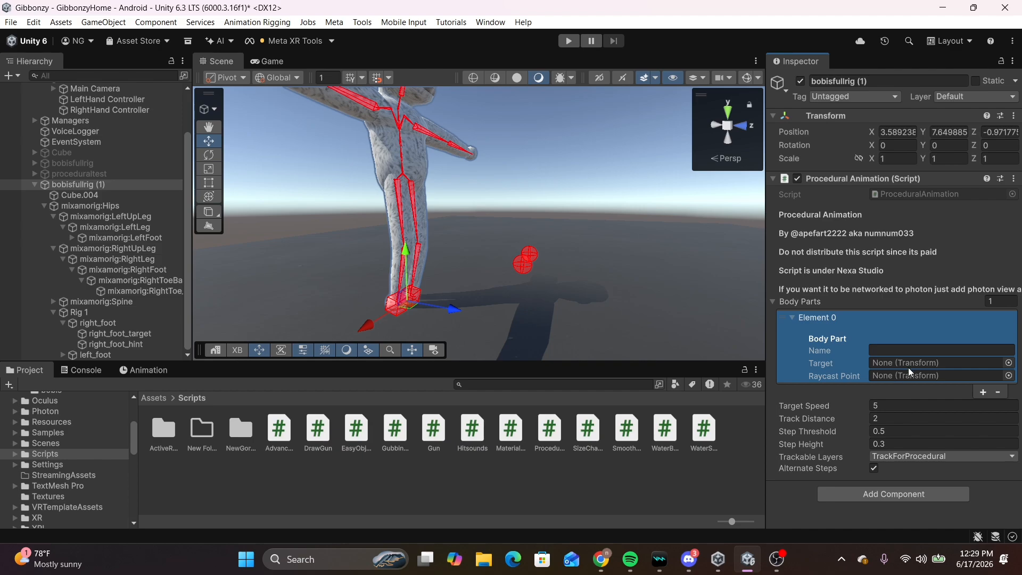
{"action": "left_click", "coordinate": [900, 350]}
{"action": "type", "text": "Right Leg"}
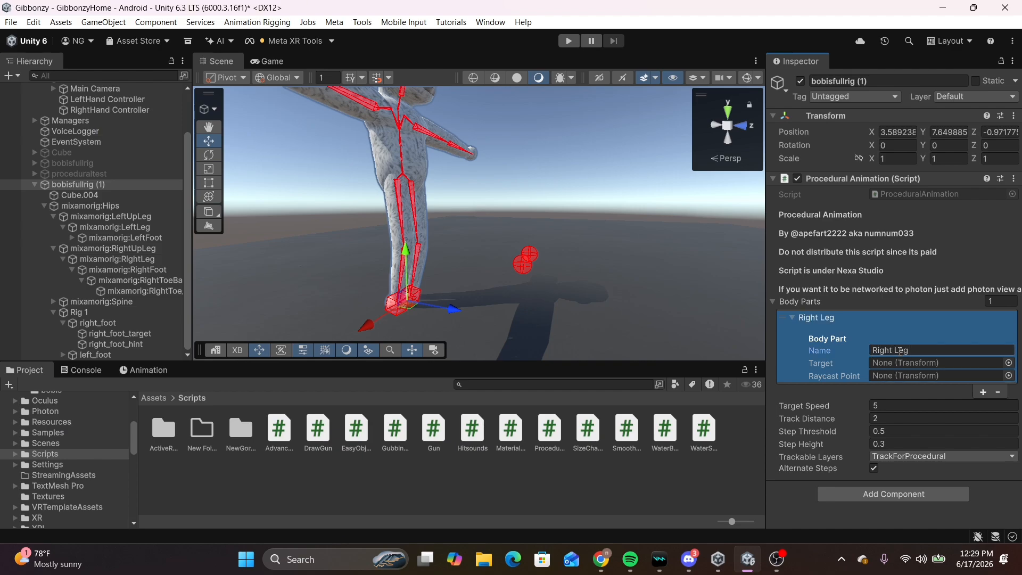
{"action": "right_click_drag", "start_coordinate": [479, 298], "coordinate": [291, 333]}
{"action": "left_click_drag", "start_coordinate": [127, 333], "coordinate": [900, 365]}
Create an empty child object under right_foot and move it closer to the character's legs.
{"action": "right_click_drag", "start_coordinate": [628, 325], "coordinate": [964, 293]}
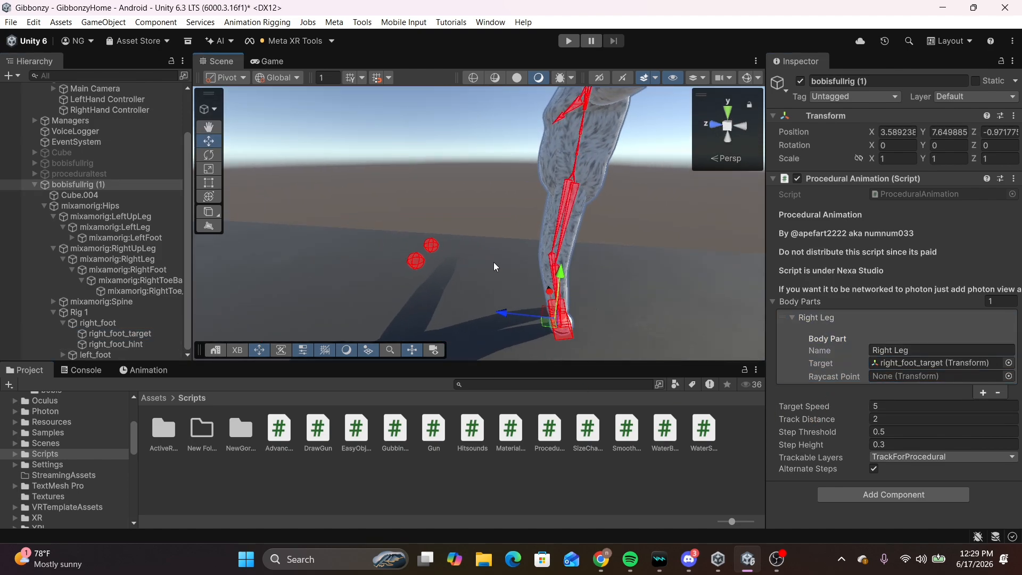
{"action": "right_click", "coordinate": [81, 323]}
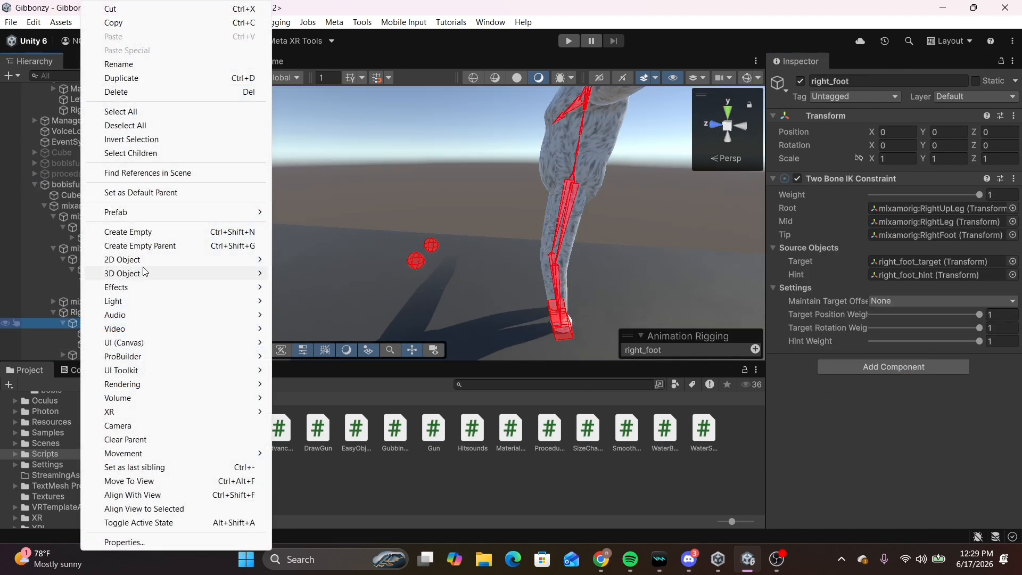
{"action": "left_click", "coordinate": [150, 234]}
{"action": "mouse_move", "coordinate": [559, 213]}
{"action": "right_mouse_down"}
{"action": "mouse_move", "coordinate": [669, 41]}
{"action": "mouse_move", "coordinate": [666, 194]}
{"action": "mouse_move", "coordinate": [540, 216]}
{"action": "right_mouse_up"}
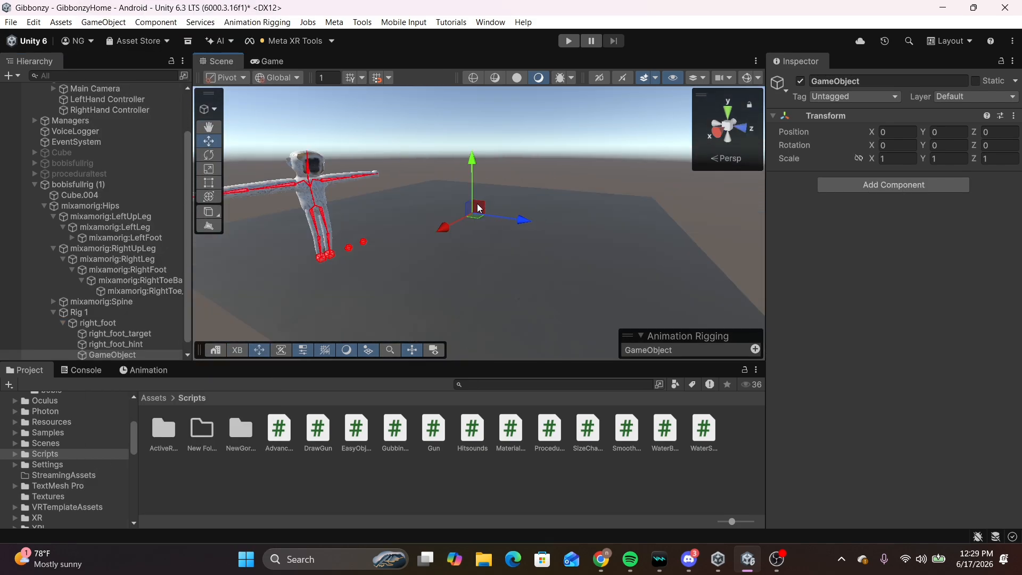
{"action": "left_click_drag", "start_coordinate": [479, 209], "coordinate": [303, 228]}
Align the new empty object's position to mixamorig:RightLeg, and move it in front of the leg to about Z -0.689.
{"action": "right_click_drag", "start_coordinate": [304, 229], "coordinate": [541, 185]}
{"action": "left_click", "coordinate": [327, 261], "text": "shift"}
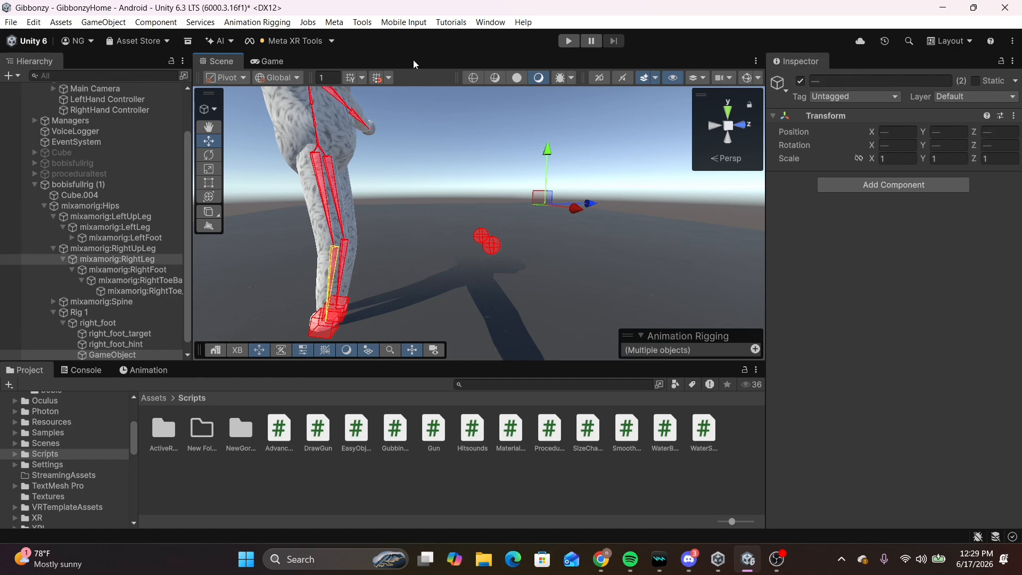
{"action": "left_click", "coordinate": [257, 22]}
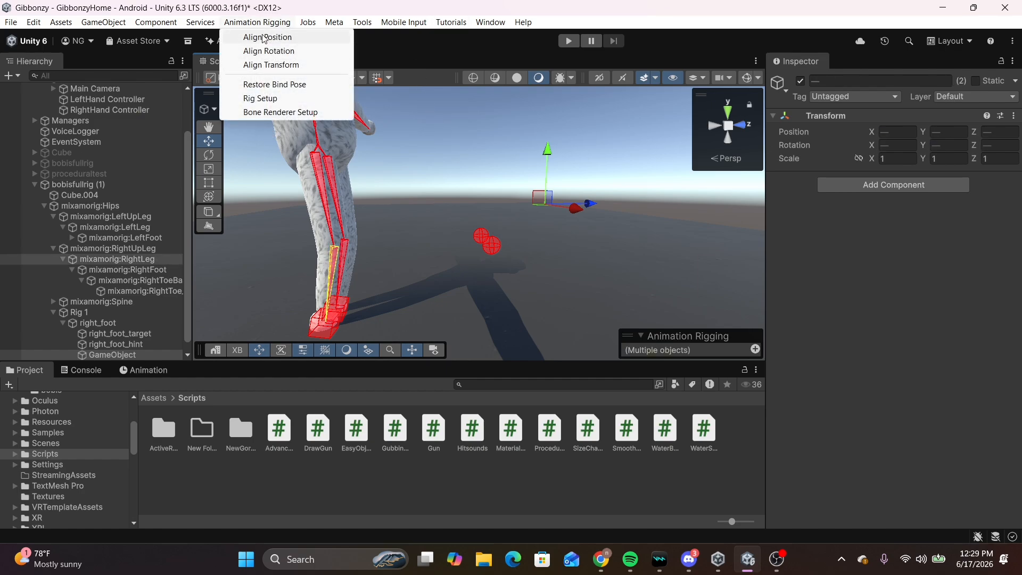
{"action": "left_click", "coordinate": [263, 37]}
{"action": "left_click", "coordinate": [115, 258], "text": "ctrl"}
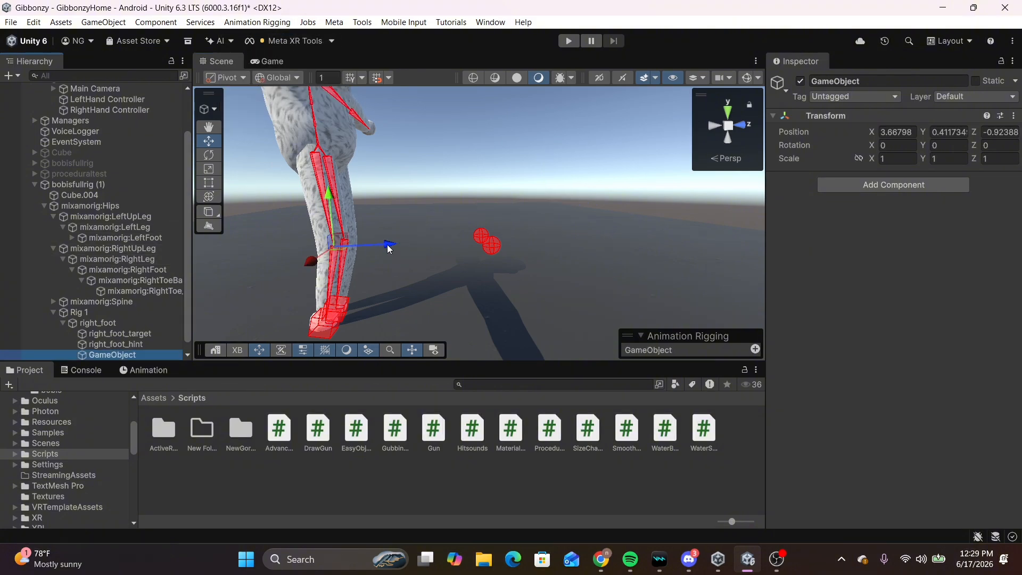
{"action": "left_click_drag", "start_coordinate": [387, 244], "coordinate": [438, 245]}
{"action": "right_click_drag", "start_coordinate": [424, 248], "coordinate": [349, 277]}
{"action": "left_click", "coordinate": [852, 82]}
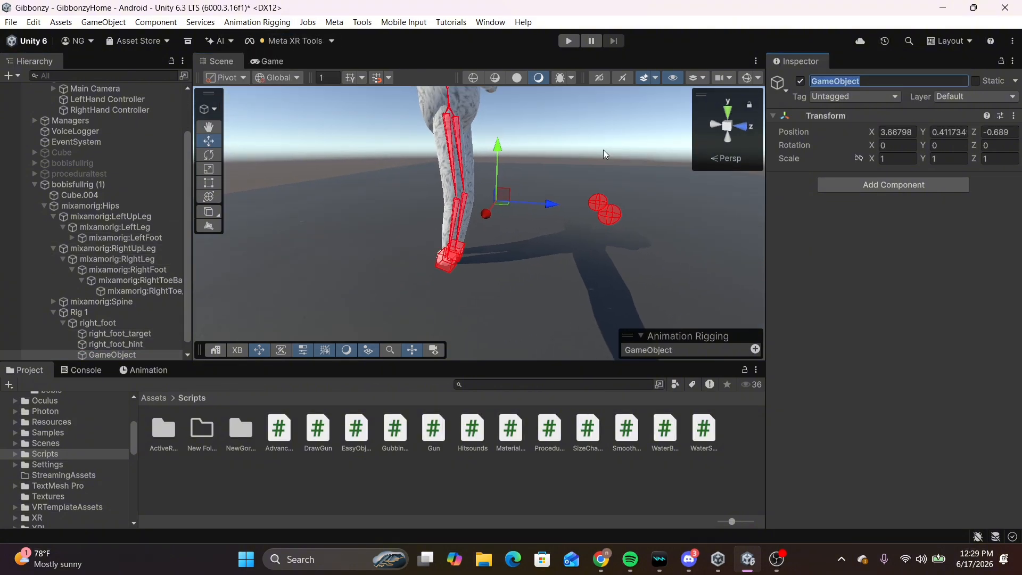
{"action": "left_click_drag", "start_coordinate": [332, 192], "coordinate": [165, 169], "text": "alt"}
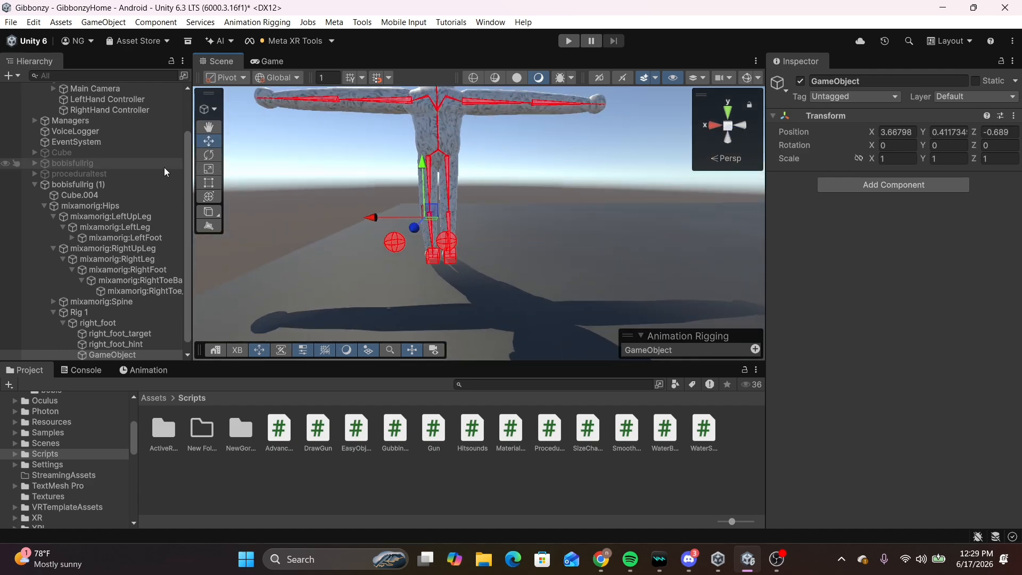
{"action": "left_click_drag", "start_coordinate": [382, 215], "coordinate": [245, 213]}
{"action": "left_click_drag", "start_coordinate": [245, 213], "coordinate": [558, 212], "text": "alt"}
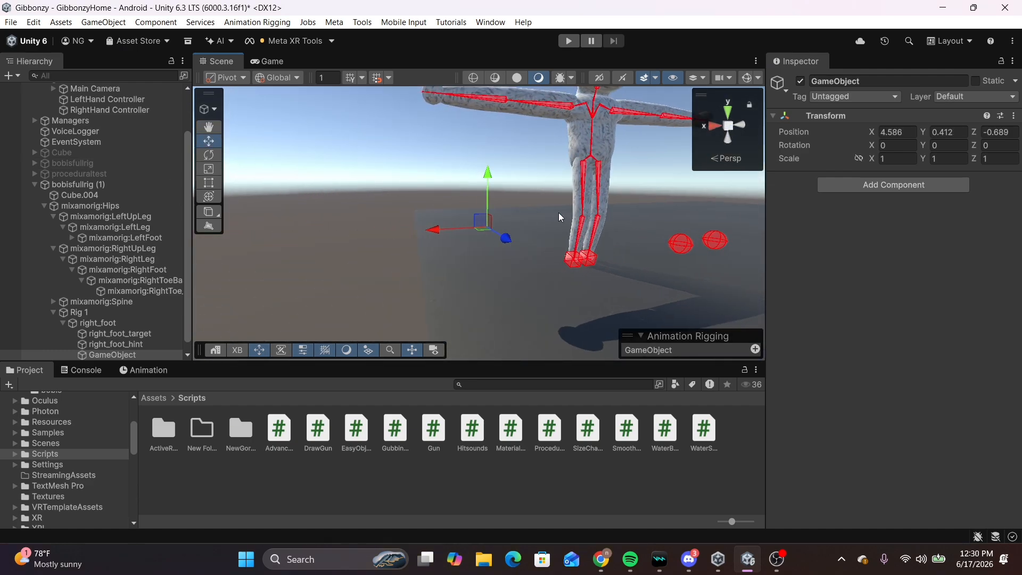
{"action": "right_click_drag", "start_coordinate": [508, 249], "coordinate": [464, 242]}
{"action": "key", "text": "ctrl+z"}
Move the empty object slightly outward from the right leg to about X 3.703.
{"action": "key", "text": "w"}
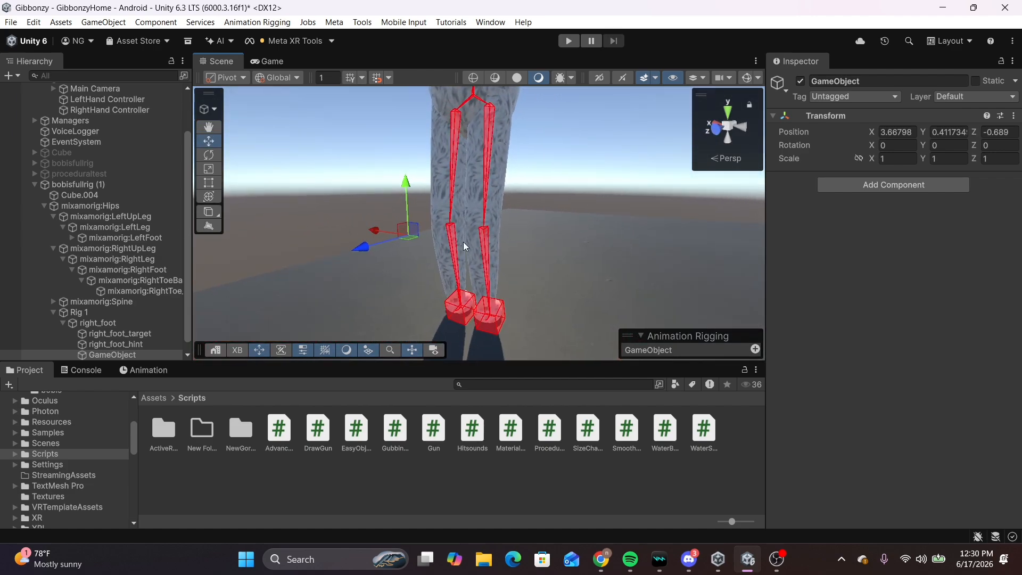
{"action": "left_click_drag", "start_coordinate": [404, 230], "coordinate": [366, 228]}
{"action": "right_click_drag", "start_coordinate": [366, 228], "coordinate": [479, 293]}
Rename the empty object rightRaycastPoint and assign it as the Right Leg body part's Raycast Point on bobisfullrig (1).
{"action": "left_click", "coordinate": [842, 80]}
{"action": "type", "text": "r"}
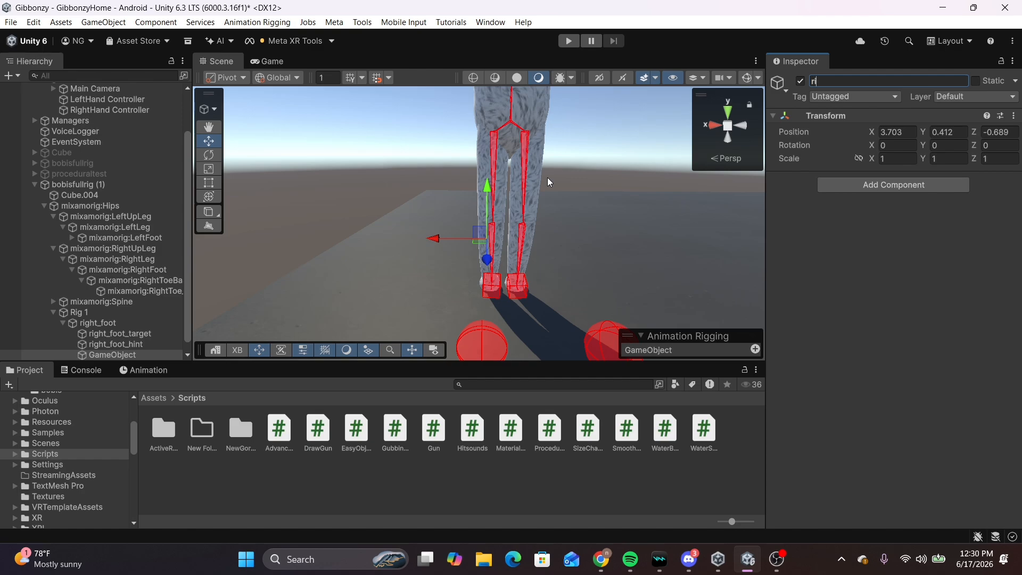
{"action": "type", "text": "ightRaycastPoint"}
{"action": "key", "text": "Return"}
{"action": "left_click", "coordinate": [63, 184]}
{"action": "left_click_drag", "start_coordinate": [114, 357], "coordinate": [925, 376]}
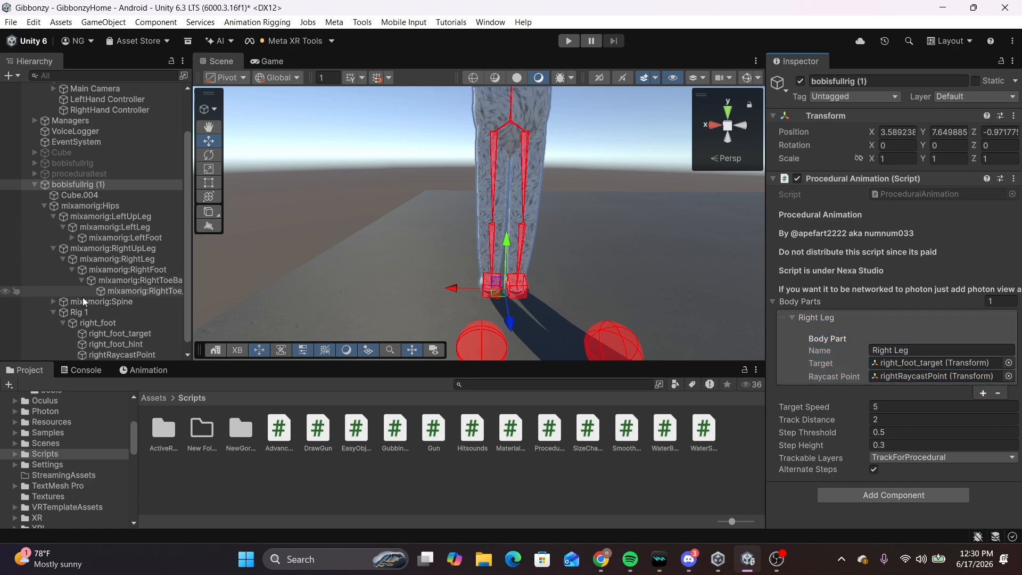
Duplicate rightRaycastPoint and place the copy under left_foot.
{"action": "scroll", "coordinate": [96, 314], "scroll_direction": "down", "scroll_amount": 1}
{"action": "left_click", "coordinate": [113, 344]}
{"action": "key", "text": "ctrl+d"}
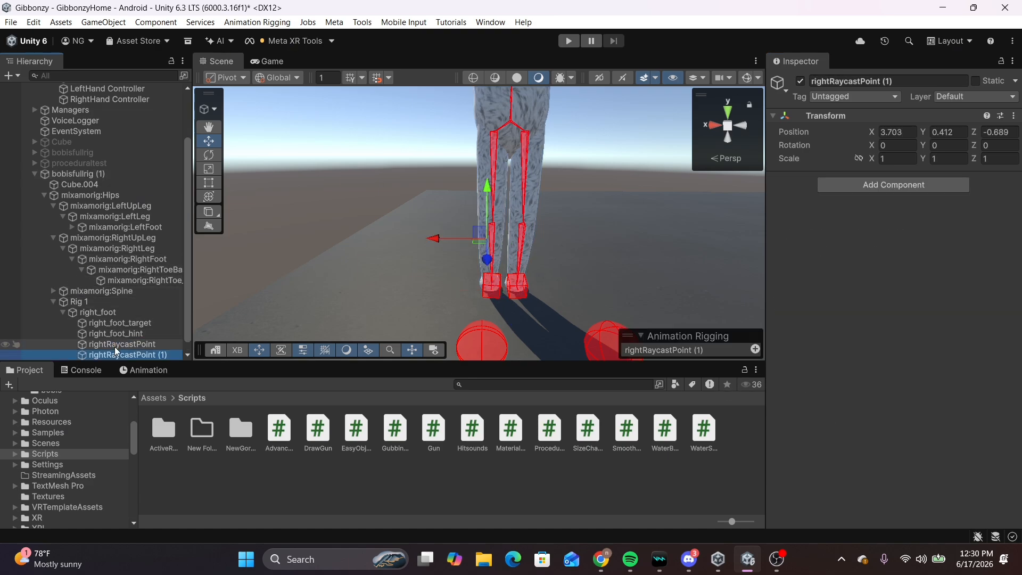
{"action": "left_click_drag", "start_coordinate": [114, 354], "coordinate": [118, 355]}
Align rightRaycastPoint (1) to mixamorig:LeftLeg's position, and move it forward and outward to about X 3.488, Z -0.667.
{"action": "key", "text": "f"}
{"action": "left_click", "coordinate": [257, 22]}
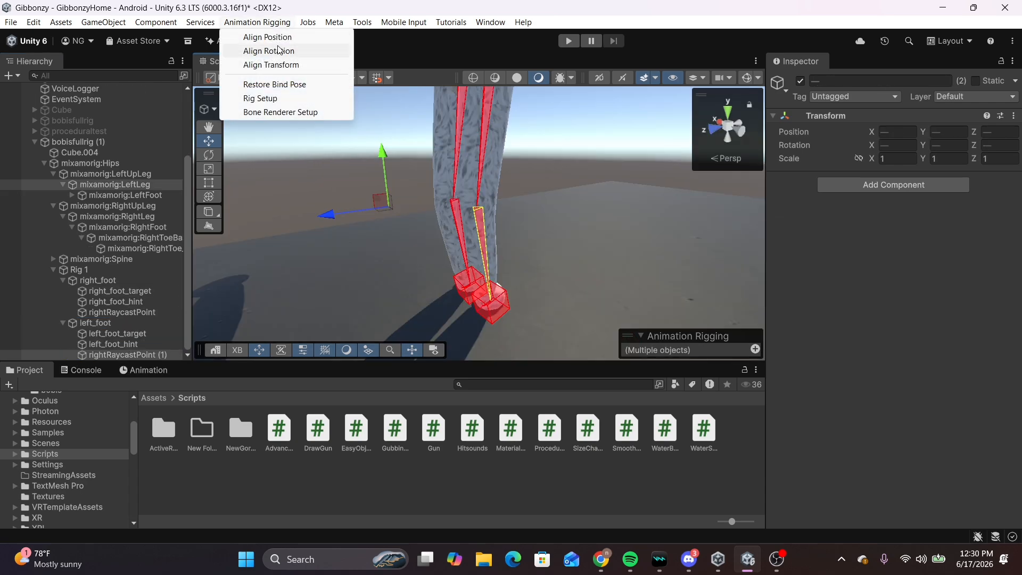
{"action": "left_click_drag", "start_coordinate": [352, 234], "coordinate": [314, 233], "text": "alt"}
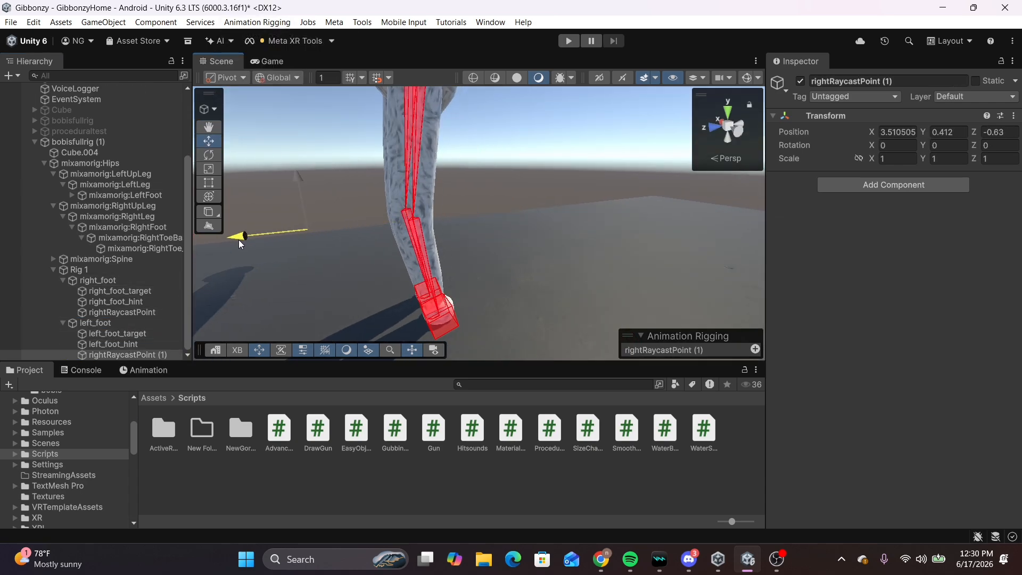
{"action": "left_click", "coordinate": [114, 312]}
{"action": "left_click", "coordinate": [108, 354]}
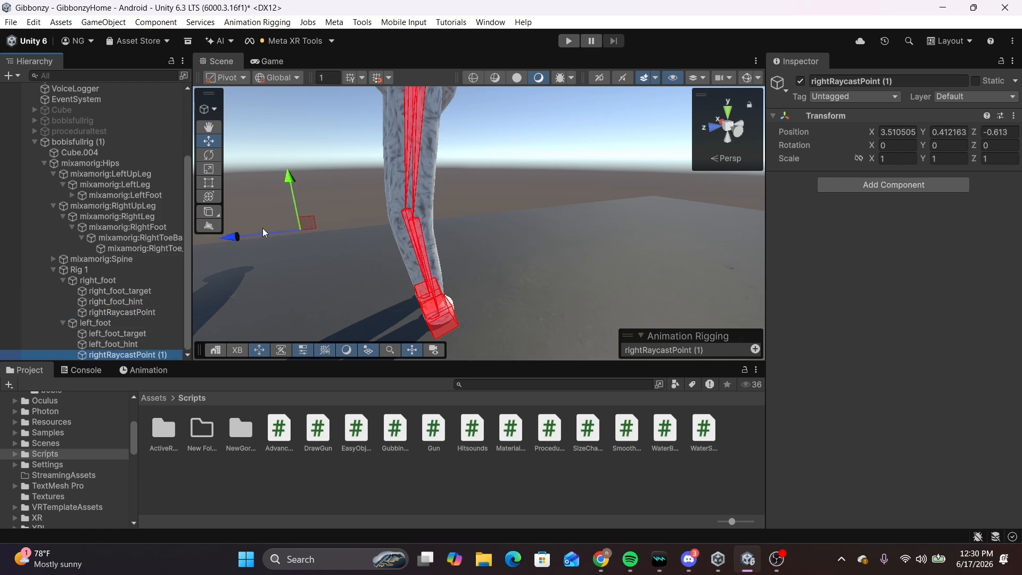
{"action": "key", "text": "f"}
{"action": "left_click", "coordinate": [543, 210]}
{"action": "key", "text": "f"}
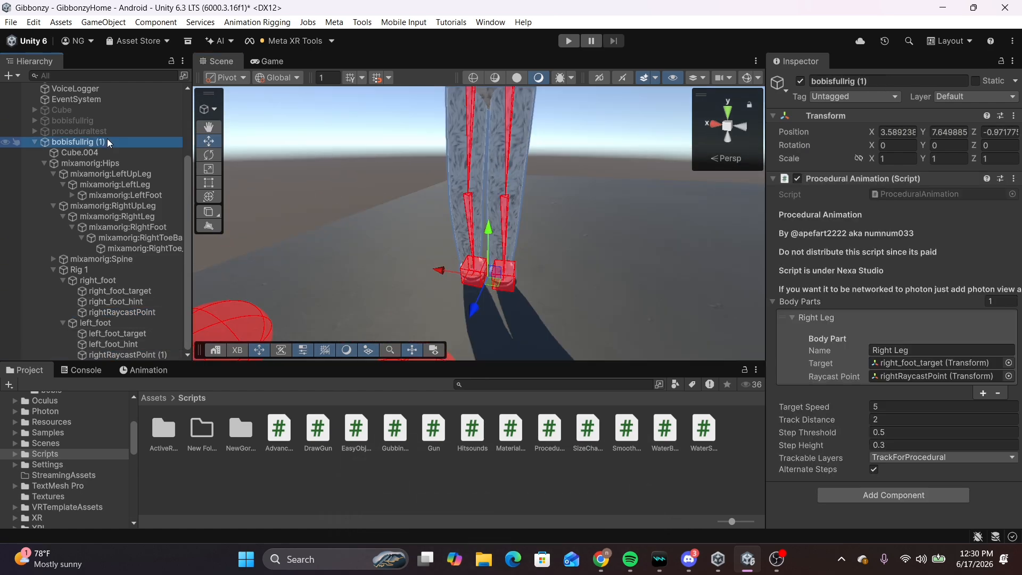
Add a second body part named Left Leg to the Procedural Animation script of bobisfullrig (1).
{"action": "left_click", "coordinate": [985, 392]}
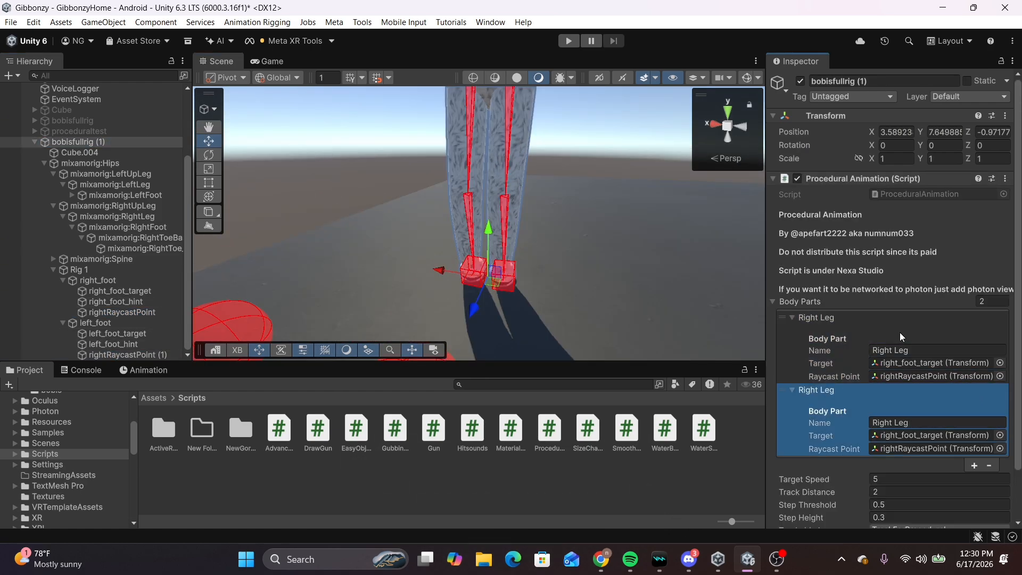
{"action": "double_click", "coordinate": [881, 423]}
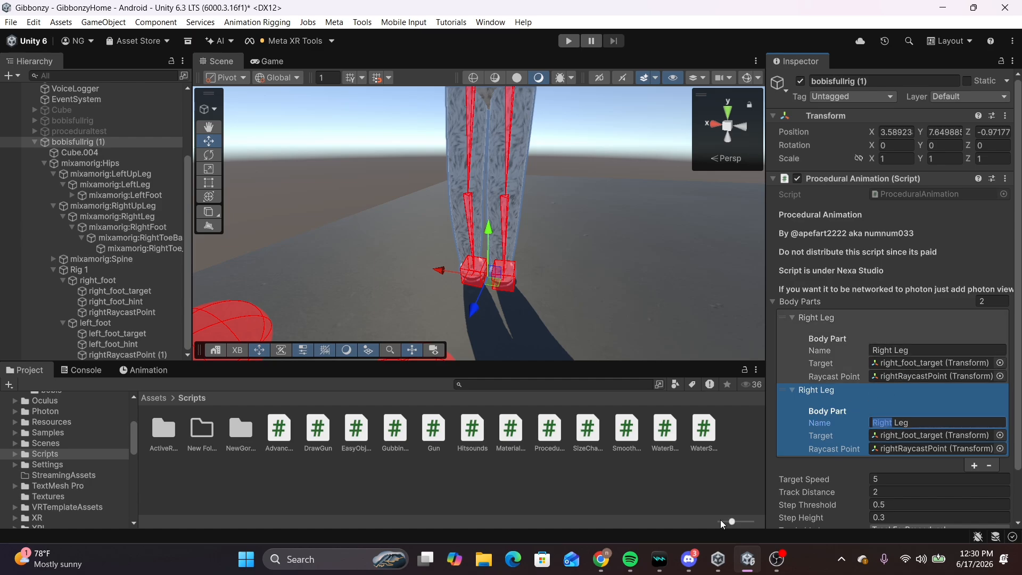
{"action": "type", "text": "Left"}
Show the proceduraltest object to examine its Procedural Animation body parts and step settings for reference, and hide it again.
{"action": "double_click", "coordinate": [75, 131]}
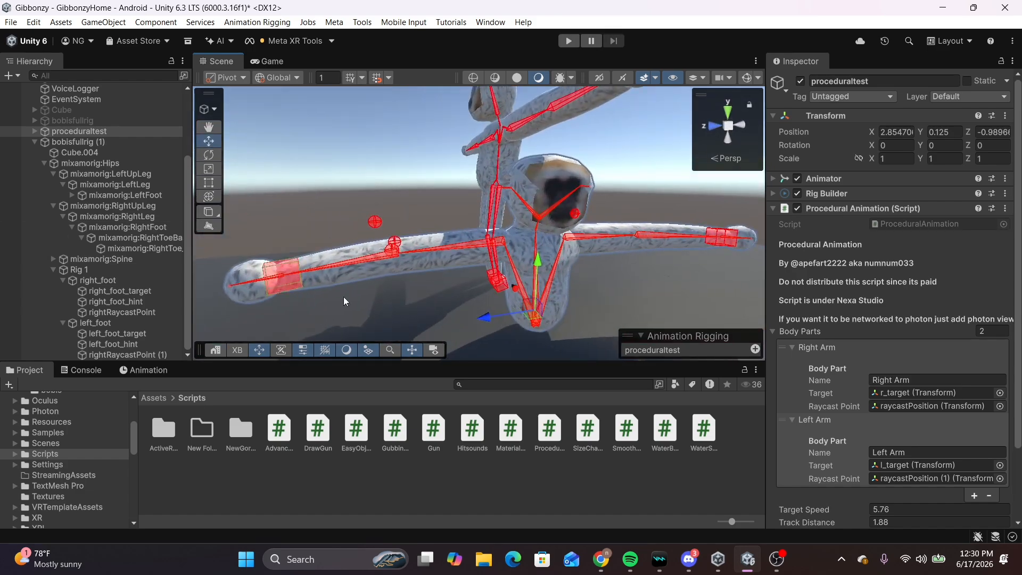
{"action": "scroll", "coordinate": [851, 346], "scroll_direction": "down", "scroll_amount": 4}
{"action": "left_click", "coordinate": [836, 352]}
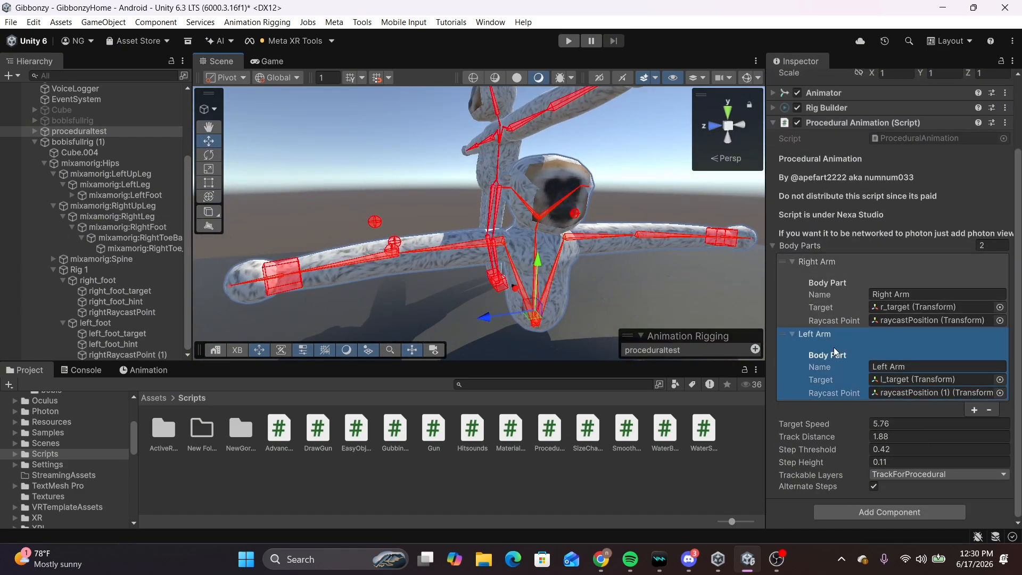
{"action": "left_click", "coordinate": [818, 355]}
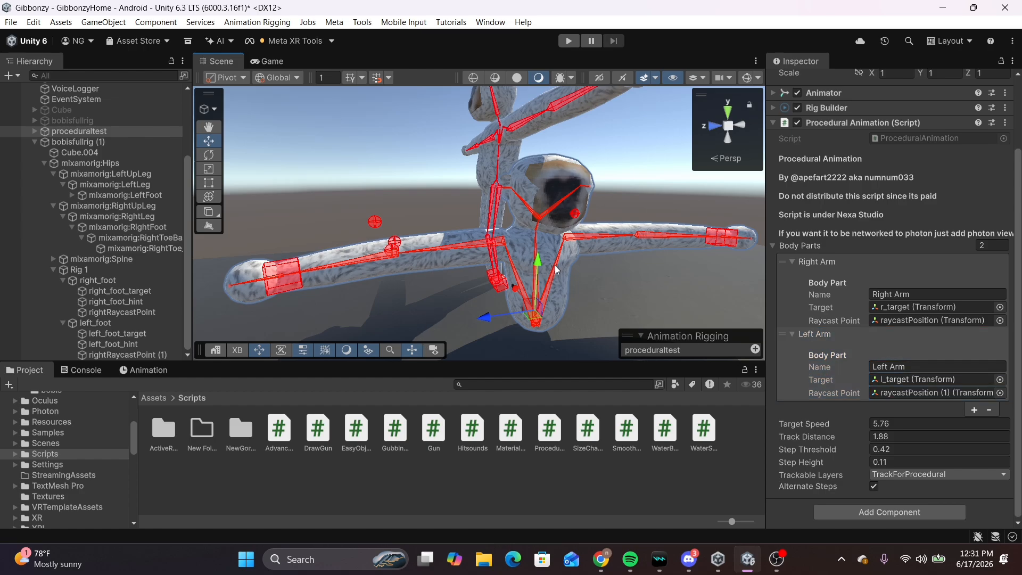
{"action": "scroll", "coordinate": [921, 167], "scroll_direction": "up", "scroll_amount": 4}
{"action": "left_click", "coordinate": [800, 81]}
Rename rightRaycastPoint (1) as leftRaycastPoint, and assign it and left_foot_target as the Left Leg's Raycast Point and Target.
{"action": "right_click_drag", "start_coordinate": [472, 281], "coordinate": [493, 251]}
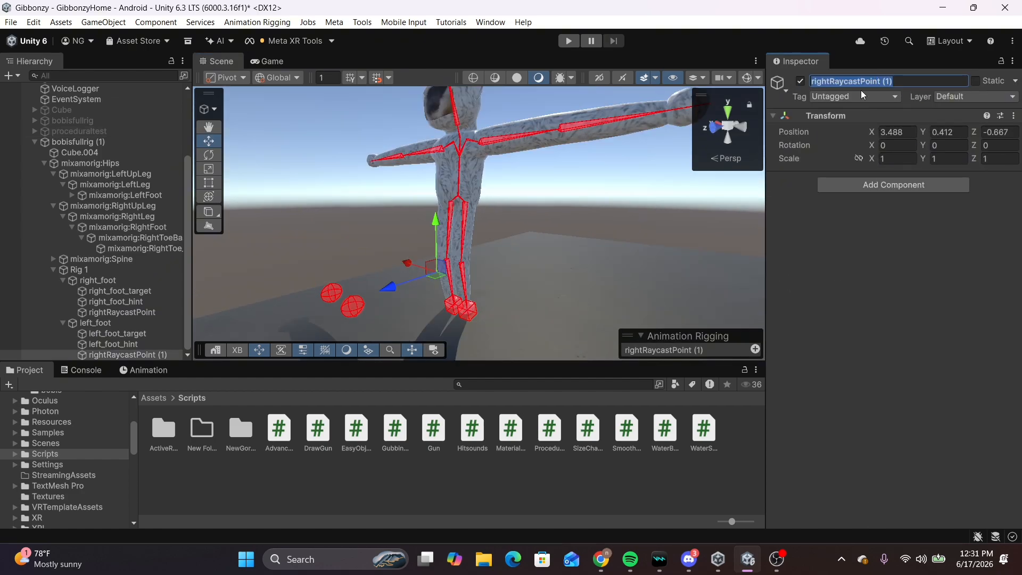
{"action": "type", "text": "leftRaycastPoint"}
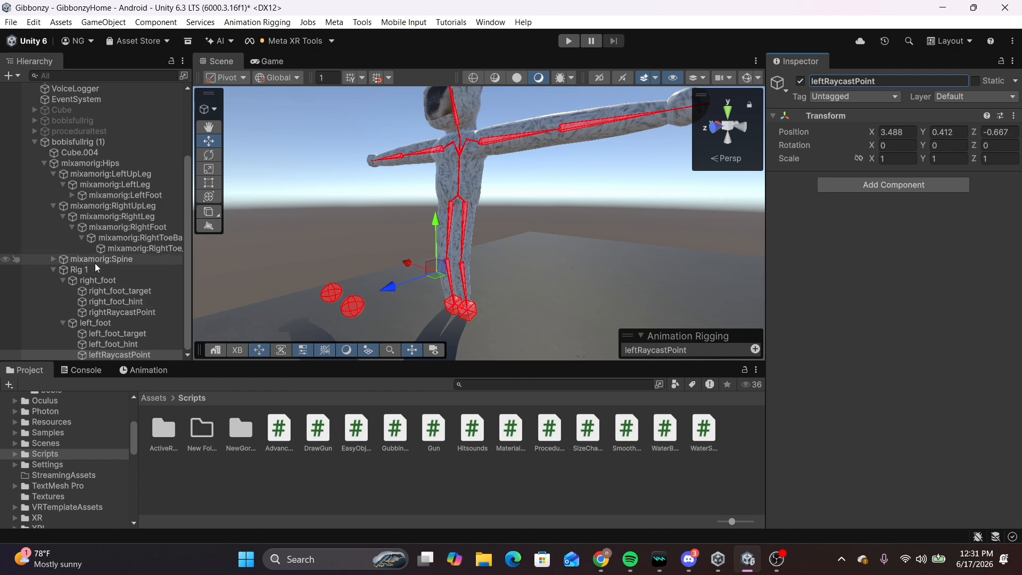
{"action": "left_click", "coordinate": [80, 142]}
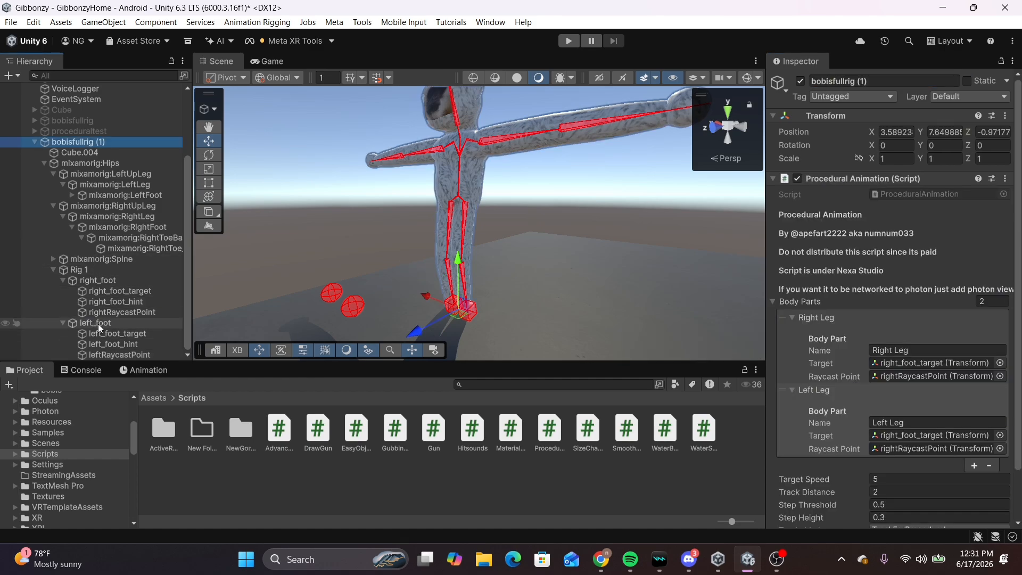
{"action": "left_click_drag", "start_coordinate": [119, 356], "coordinate": [925, 447]}
{"action": "left_click_drag", "start_coordinate": [110, 334], "coordinate": [892, 435]}
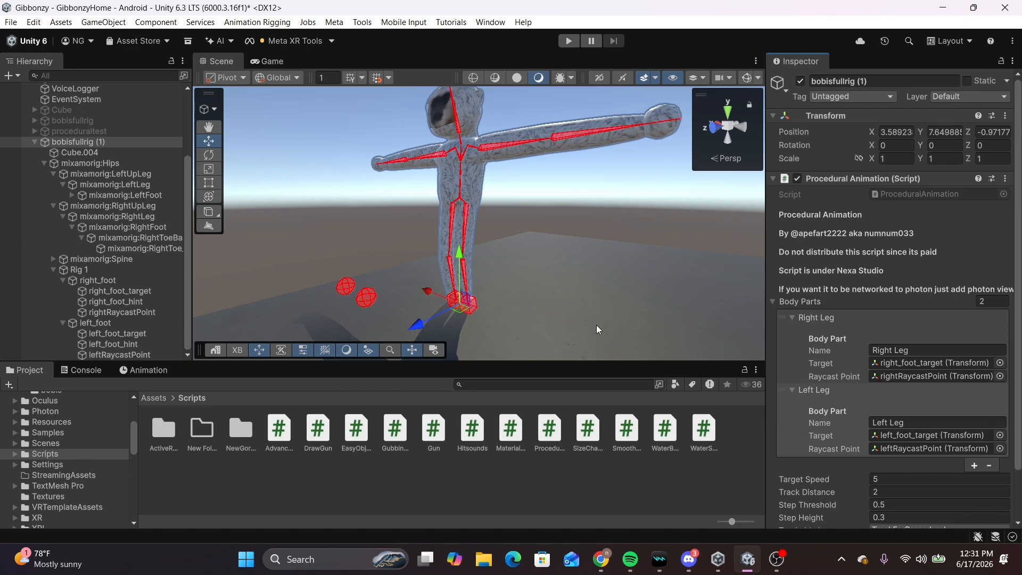
Enter Play mode and move bobisfullrig (1) across the plane to test its leg stepping.
{"action": "left_click", "coordinate": [562, 42]}
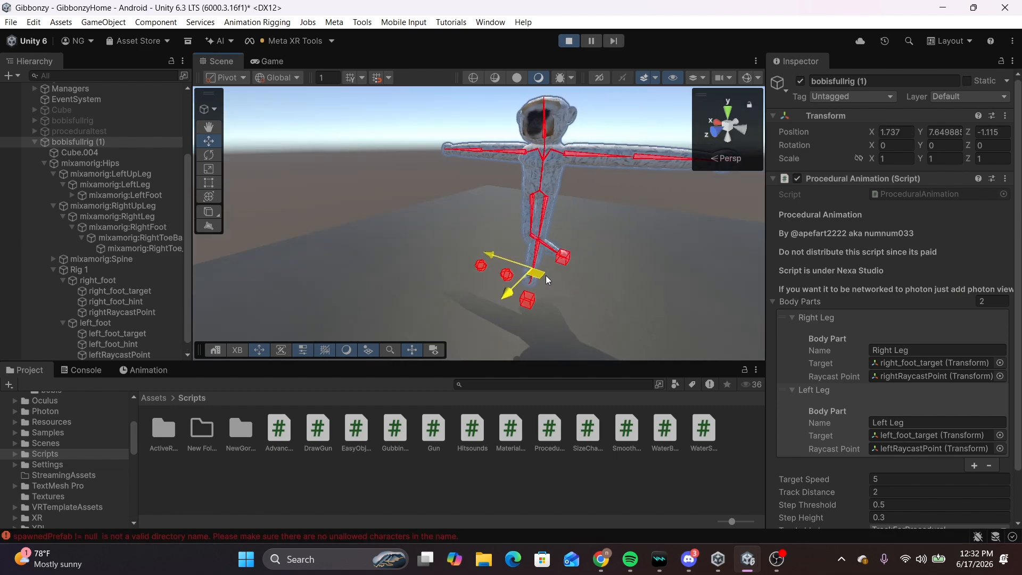
{"action": "left_click_drag", "start_coordinate": [540, 258], "coordinate": [519, 298]}
{"action": "key", "text": "a"}
{"action": "right_click_drag", "start_coordinate": [520, 298], "coordinate": [716, 279]}
{"action": "key", "text": "s"}
{"action": "scroll", "coordinate": [72, 125], "scroll_direction": "up", "scroll_amount": 1}
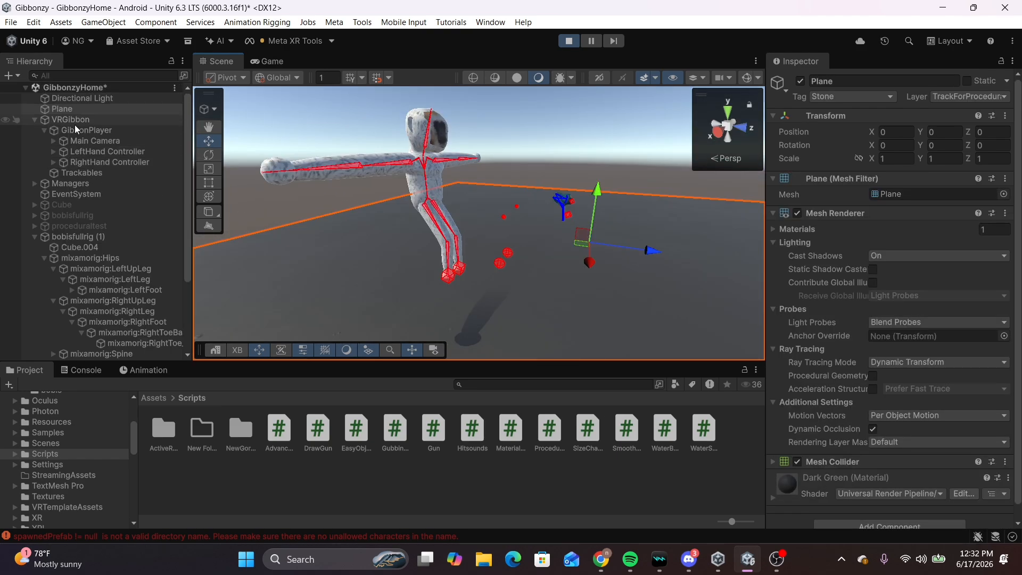
Move bobisfullrig (1) to about X 1.67, Y -0.079, Z -0.355 and inspect its legs from the side and front.
{"action": "scroll", "coordinate": [77, 159], "scroll_direction": "down", "scroll_amount": 3}
{"action": "left_click", "coordinate": [66, 157]}
{"action": "left_click_drag", "start_coordinate": [478, 279], "coordinate": [598, 252]}
{"action": "right_click_drag", "start_coordinate": [599, 252], "coordinate": [106, 221]}
{"action": "key", "text": "s"}
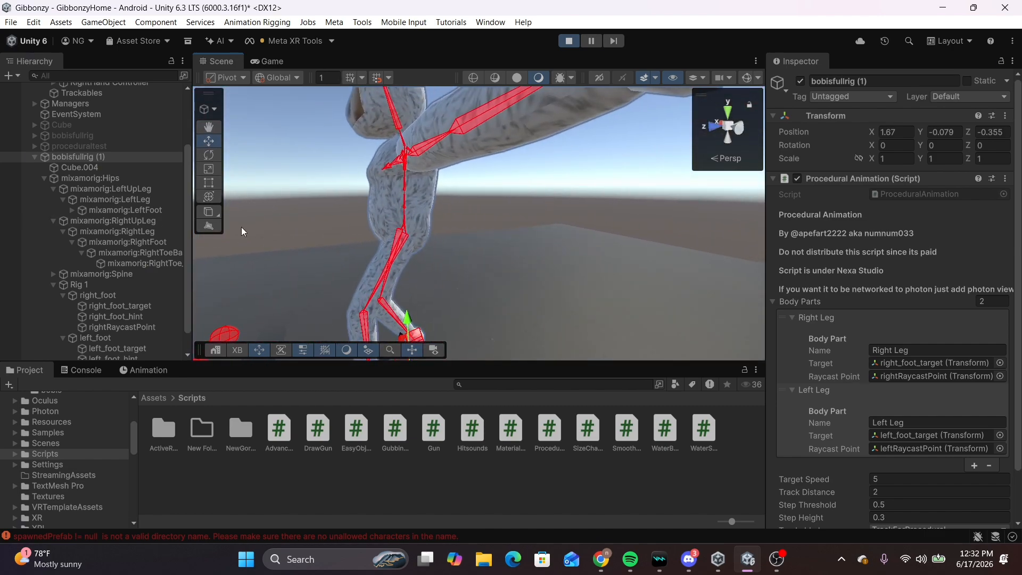
{"action": "right_click_drag", "start_coordinate": [241, 226], "coordinate": [464, 257]}
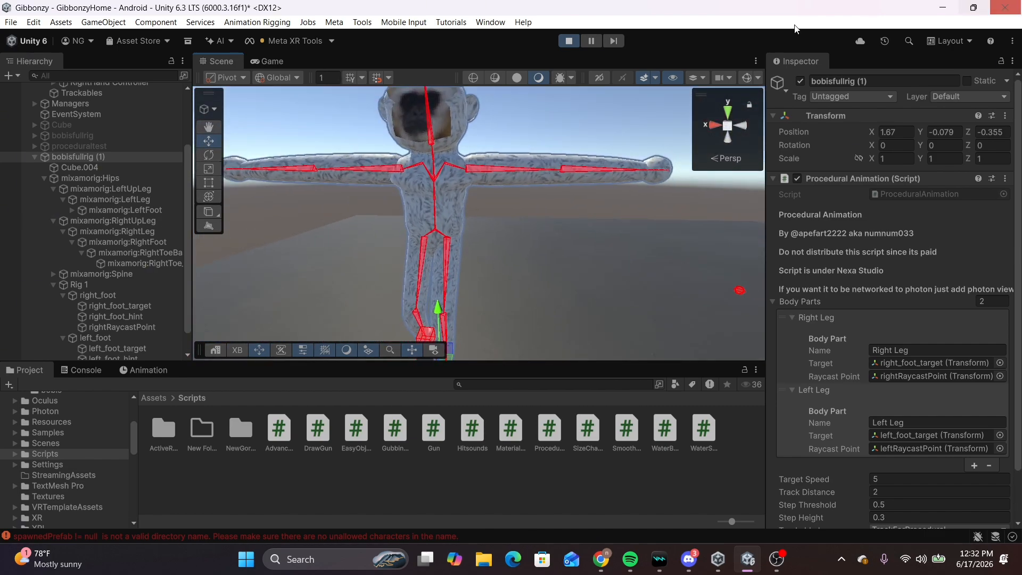
{"action": "key", "text": "s"}
{"action": "right_click_drag", "start_coordinate": [394, 240], "coordinate": [391, 276]}
Set the Procedural Animation's Step Threshold to 0.36 and move the rig along Z to test the stepping.
{"action": "scroll", "coordinate": [900, 436], "scroll_direction": "down", "scroll_amount": 3}
{"action": "left_click", "coordinate": [856, 451]}
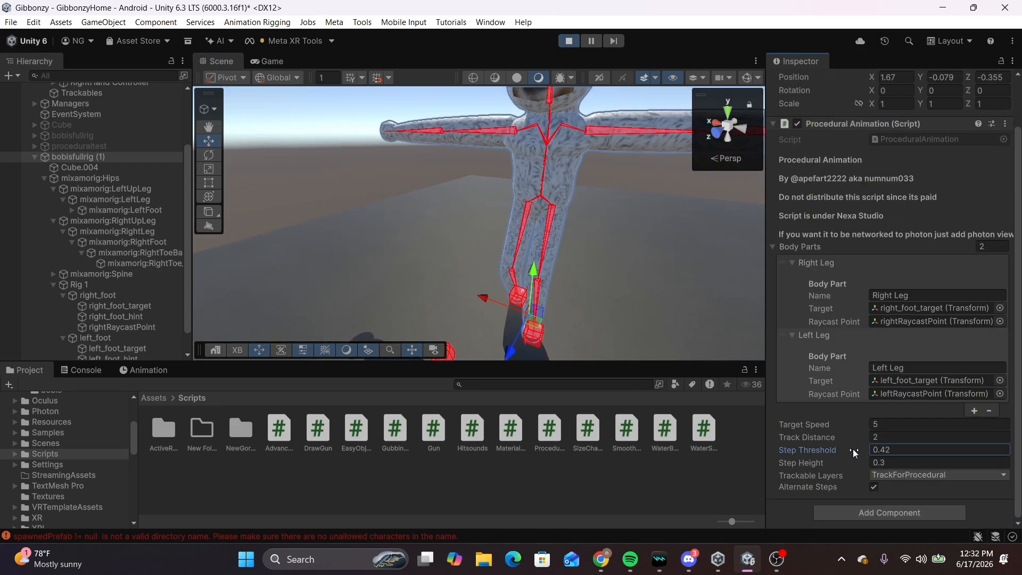
{"action": "left_click_drag", "start_coordinate": [854, 452], "coordinate": [851, 452]}
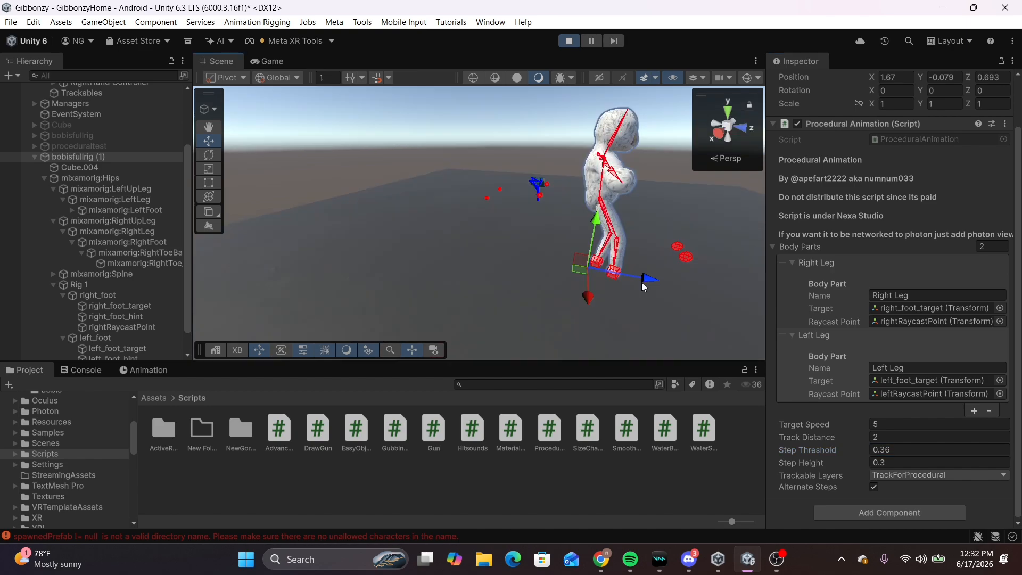
{"action": "left_click_drag", "start_coordinate": [642, 279], "coordinate": [558, 225]}
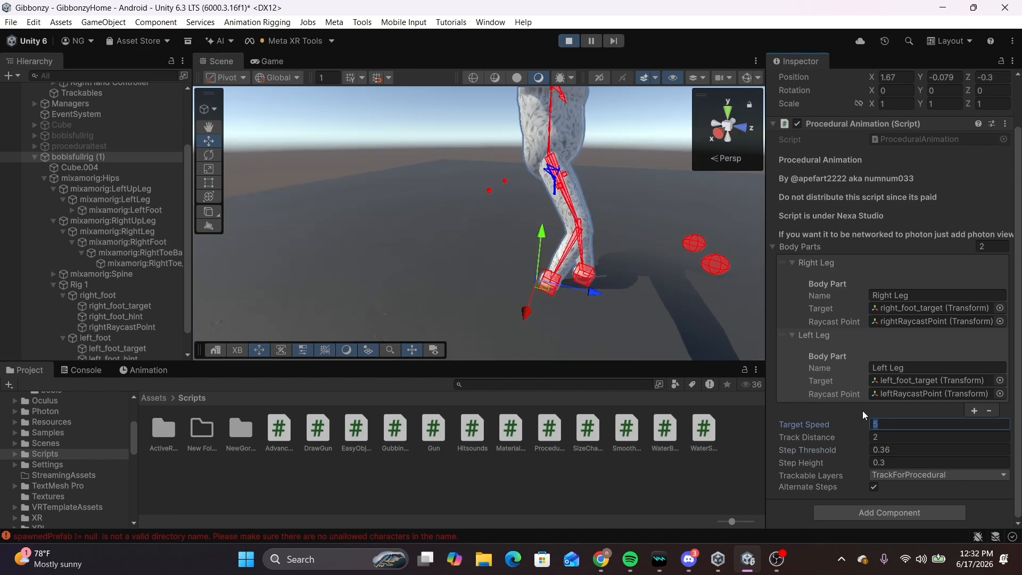
Set Target Speed to 7 and Step Height to 0.19, moving the rig back and forth to test the steps.
{"action": "right_click_drag", "start_coordinate": [550, 270], "coordinate": [579, 271]}
{"action": "left_click_drag", "start_coordinate": [551, 292], "coordinate": [665, 295]}
{"action": "left_click_drag", "start_coordinate": [668, 245], "coordinate": [903, 423]}
{"action": "type", "text": "7"}
{"action": "key", "text": "Return"}
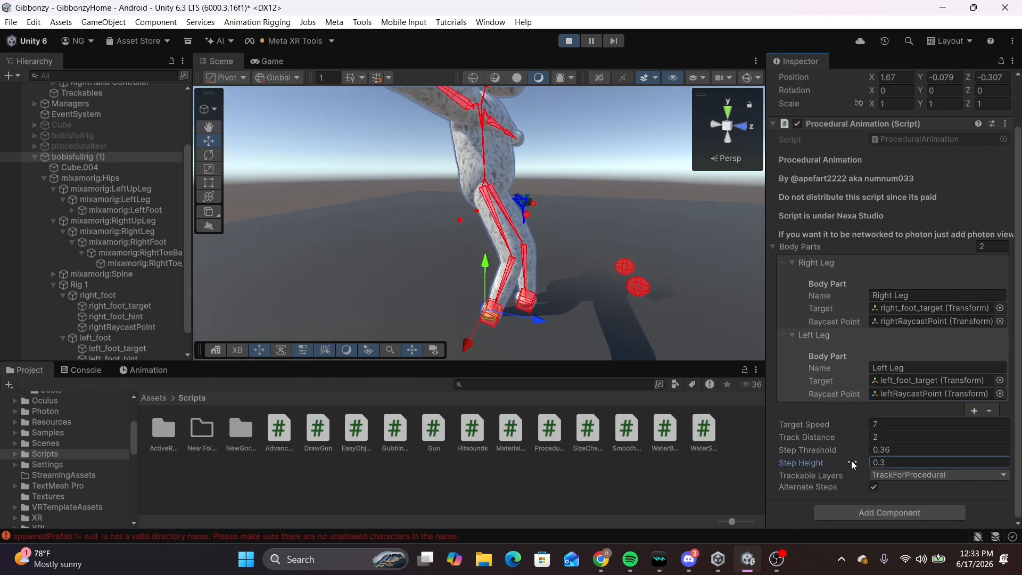
{"action": "left_click_drag", "start_coordinate": [542, 325], "coordinate": [639, 251]}
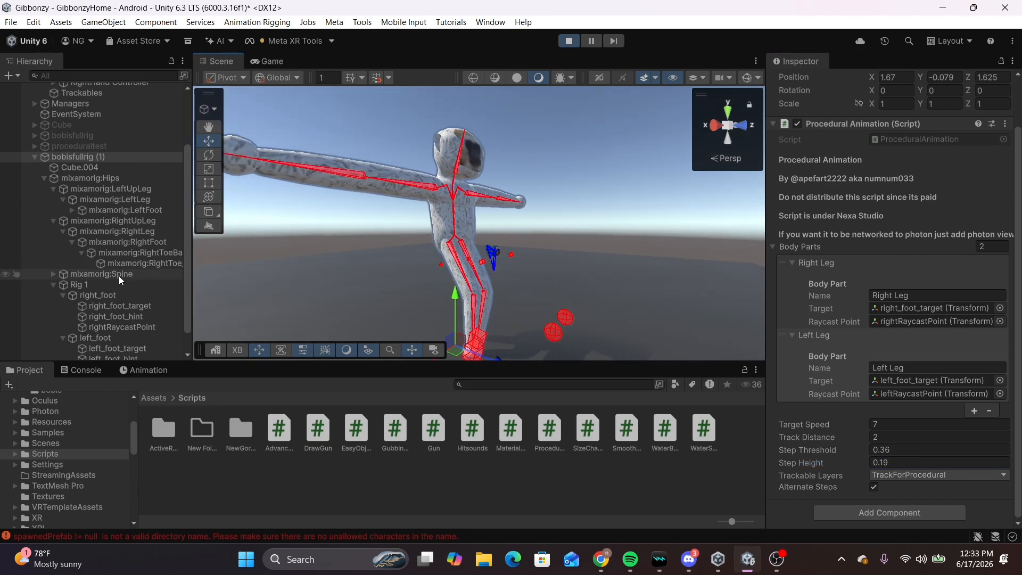
Check both legs' raycast points against the rig and raise bobisfullrig (1) to about Y 0.04 to test its legs.
{"action": "scroll", "coordinate": [120, 276], "scroll_direction": "down", "scroll_amount": 2}
{"action": "left_click", "coordinate": [154, 344]}
{"action": "left_click", "coordinate": [154, 302], "text": "ctrl"}
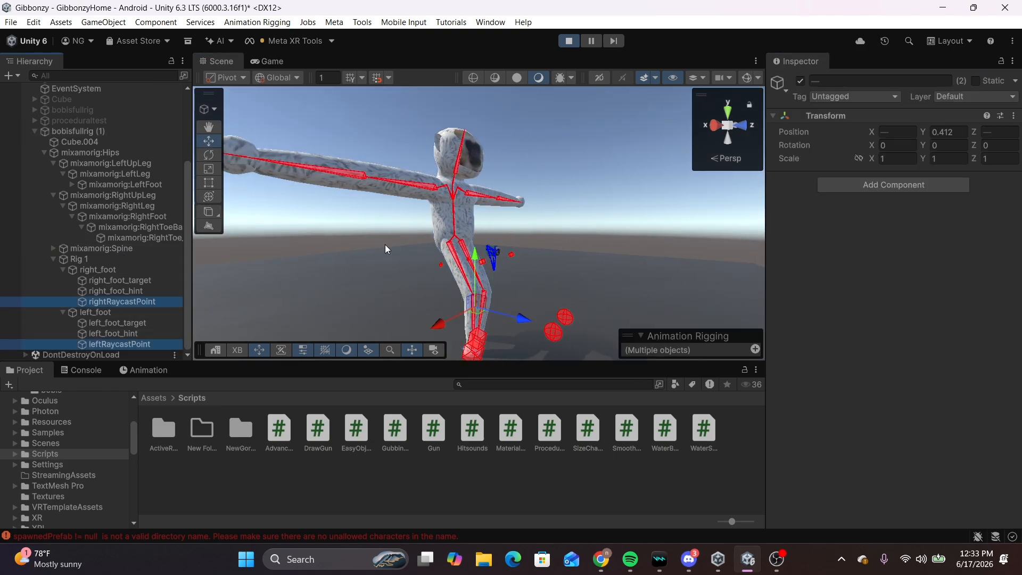
{"action": "left_click_drag", "start_coordinate": [385, 244], "coordinate": [493, 326], "text": "alt"}
{"action": "left_click", "coordinate": [535, 290]}
{"action": "left_click_drag", "start_coordinate": [499, 178], "coordinate": [498, 164]}
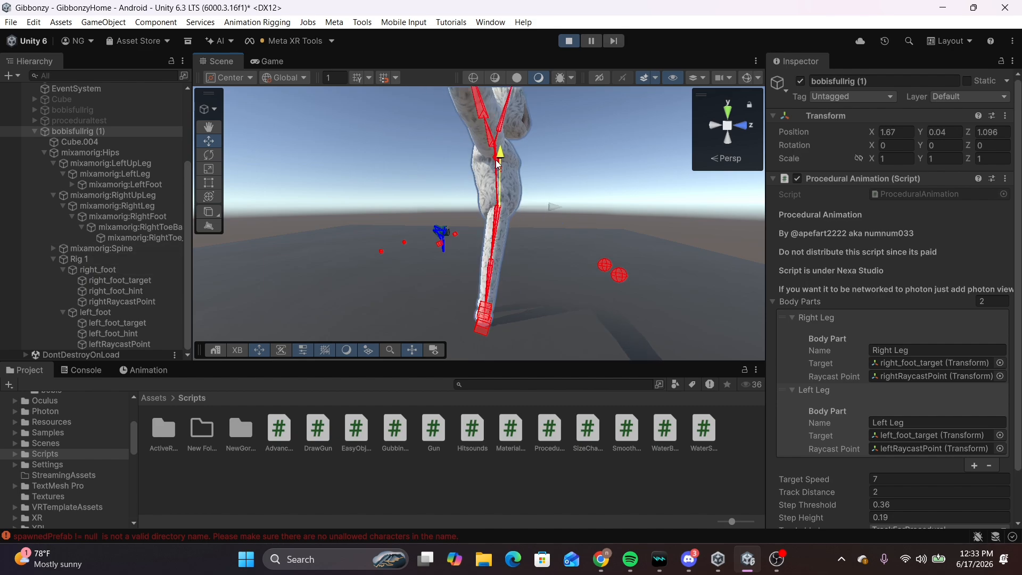
Shift the left and right raycast points along Z together and move bobisfullrig (1) around to test its stepping.
{"action": "left_click", "coordinate": [136, 345]}
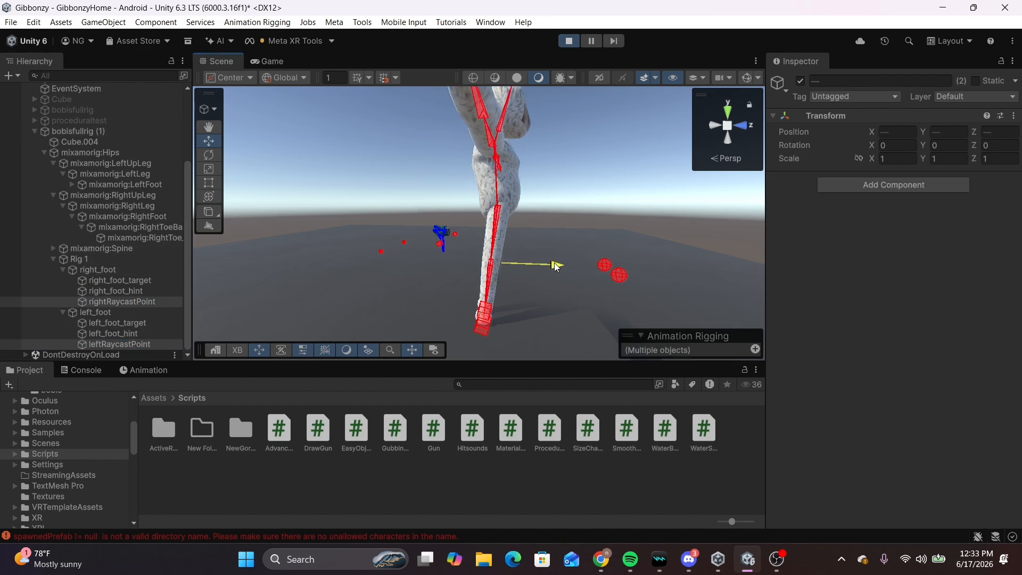
{"action": "left_click", "coordinate": [494, 245]}
{"action": "key", "text": "f"}
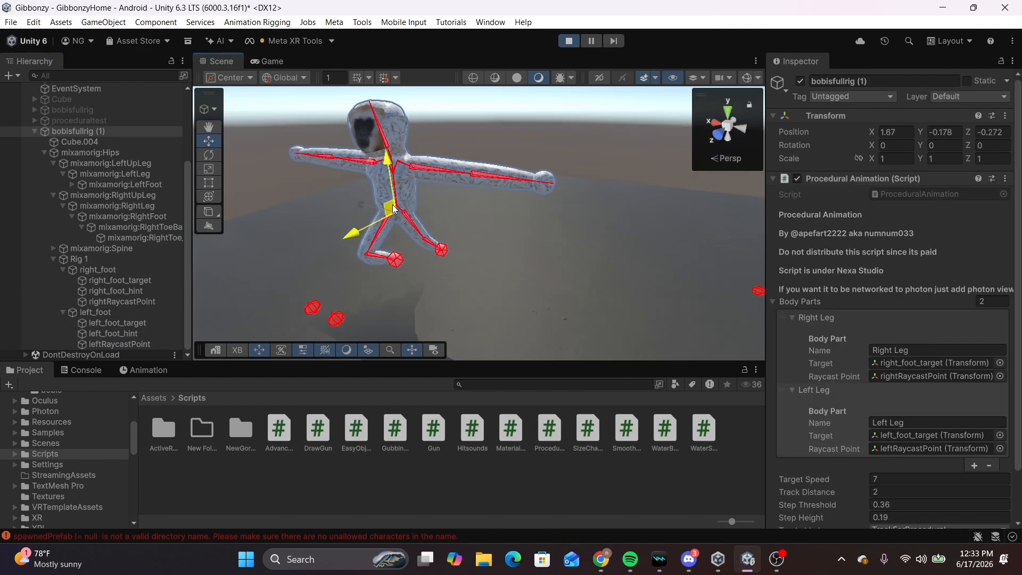
{"action": "left_click_drag", "start_coordinate": [357, 238], "coordinate": [455, 170]}
Deactivate bobisfullrig (1) and activate the proceduraltest object in its place.
{"action": "right_click_drag", "start_coordinate": [456, 169], "coordinate": [488, 258]}
{"action": "left_click", "coordinate": [505, 230]}
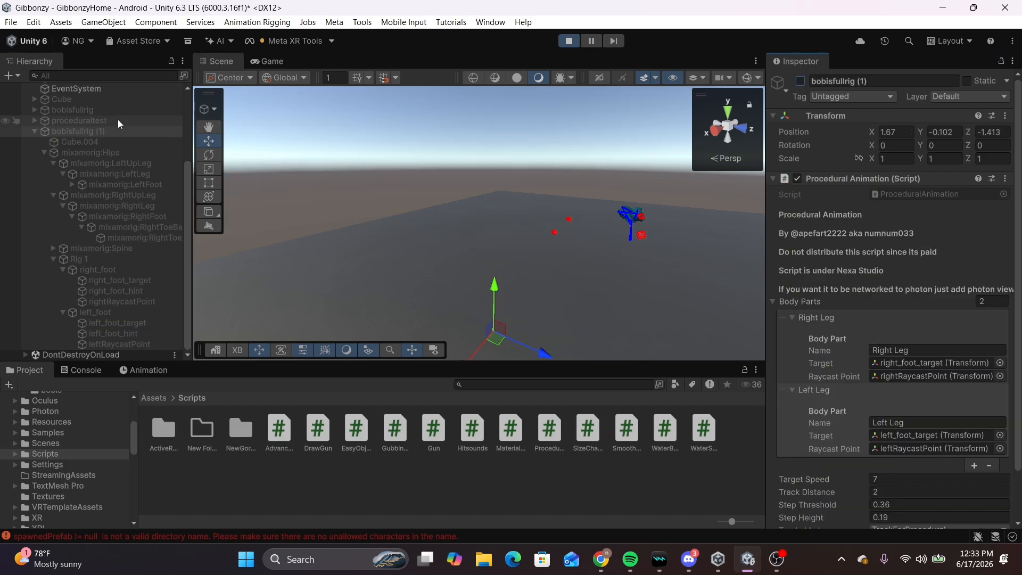
{"action": "left_click", "coordinate": [118, 121]}
{"action": "left_click", "coordinate": [802, 77]}
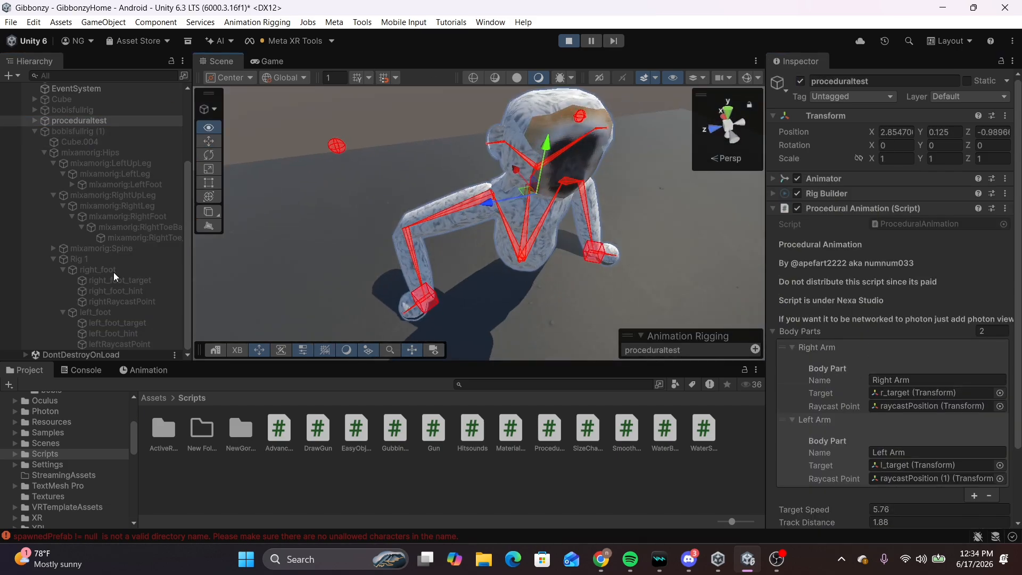
Move proceduraltest along X to about 0.416 to test its procedural arm stepping.
{"action": "right_click_drag", "start_coordinate": [114, 277], "coordinate": [359, 234]}
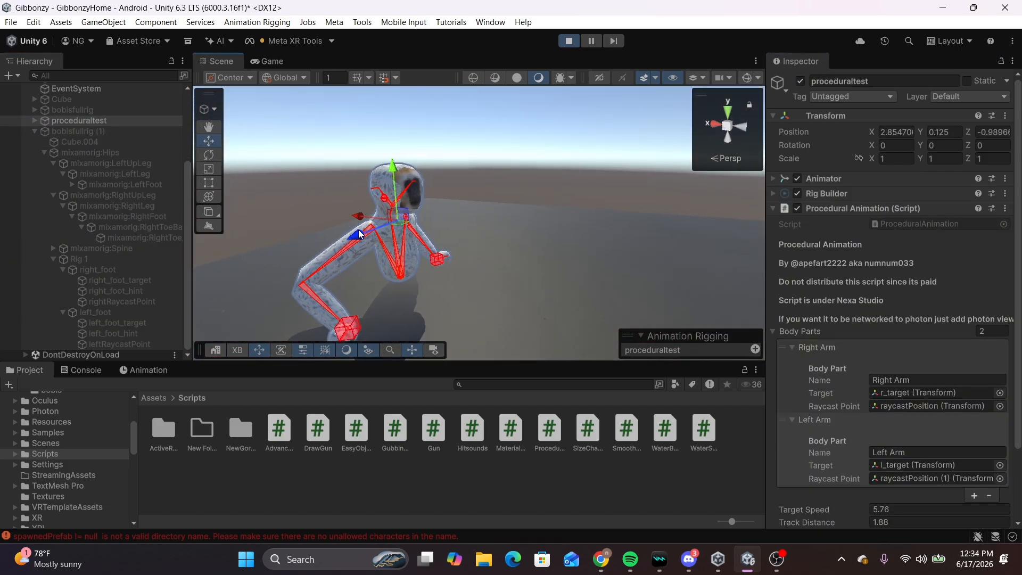
{"action": "left_click_drag", "start_coordinate": [361, 221], "coordinate": [641, 247]}
{"action": "right_click_drag", "start_coordinate": [641, 247], "coordinate": [797, 255]}
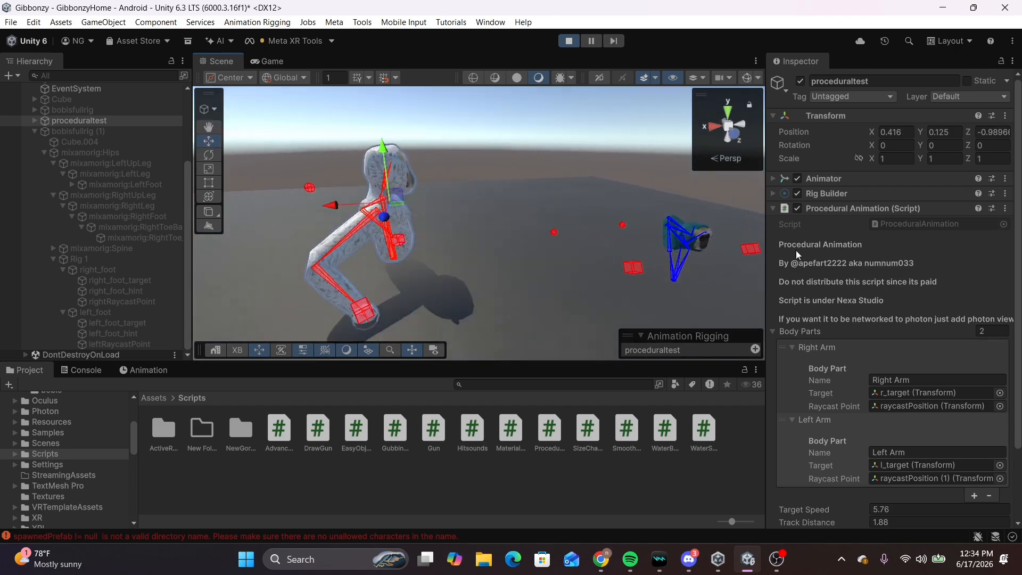
Rotate proceduraltest about Y to roughly 96.2 degrees with the combined Transform tool to test its arms while turning.
{"action": "key", "text": "y"}
{"action": "left_click_drag", "start_coordinate": [342, 224], "coordinate": [763, 236]}
{"action": "left_click_drag", "start_coordinate": [146, 154], "coordinate": [900, 222]}
{"action": "key", "text": "w"}
{"action": "right_click_drag", "start_coordinate": [687, 231], "coordinate": [564, 239]}
{"action": "left_click_drag", "start_coordinate": [560, 259], "coordinate": [259, 212]}
{"action": "scroll", "coordinate": [386, 186], "scroll_direction": "down", "scroll_amount": 3}
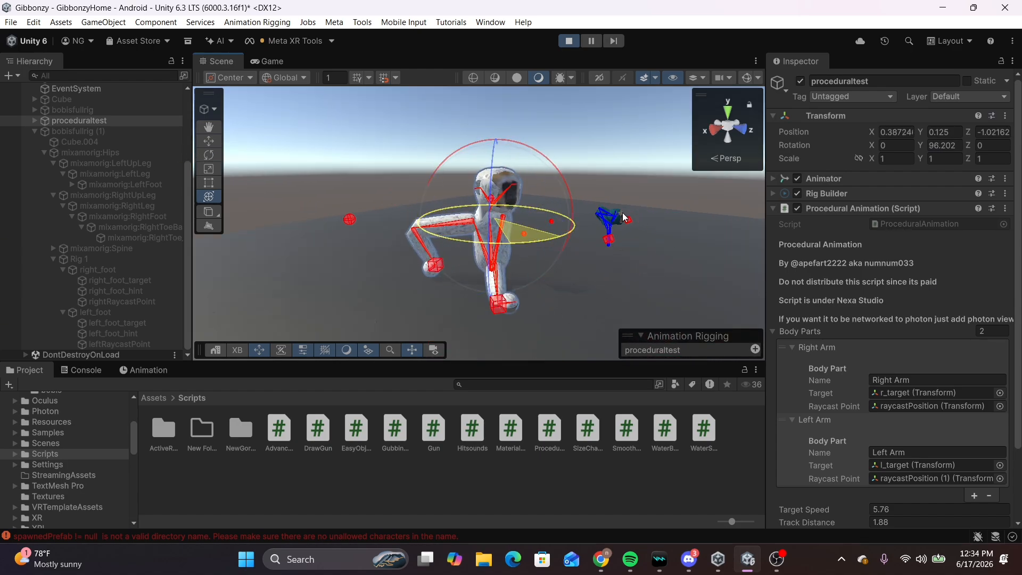
Turn proceduraltest to about 117 degrees in Y and move it to about X 0.548, Y 0.387 beside the wall.
{"action": "left_click_drag", "start_coordinate": [623, 217], "coordinate": [527, 266]}
{"action": "right_click_drag", "start_coordinate": [495, 308], "coordinate": [404, 288]}
{"action": "left_click", "coordinate": [468, 239]}
{"action": "left_click", "coordinate": [163, 213]}
{"action": "right_click_drag", "start_coordinate": [469, 234], "coordinate": [437, 229]}
{"action": "left_click_drag", "start_coordinate": [447, 240], "coordinate": [572, 60]}
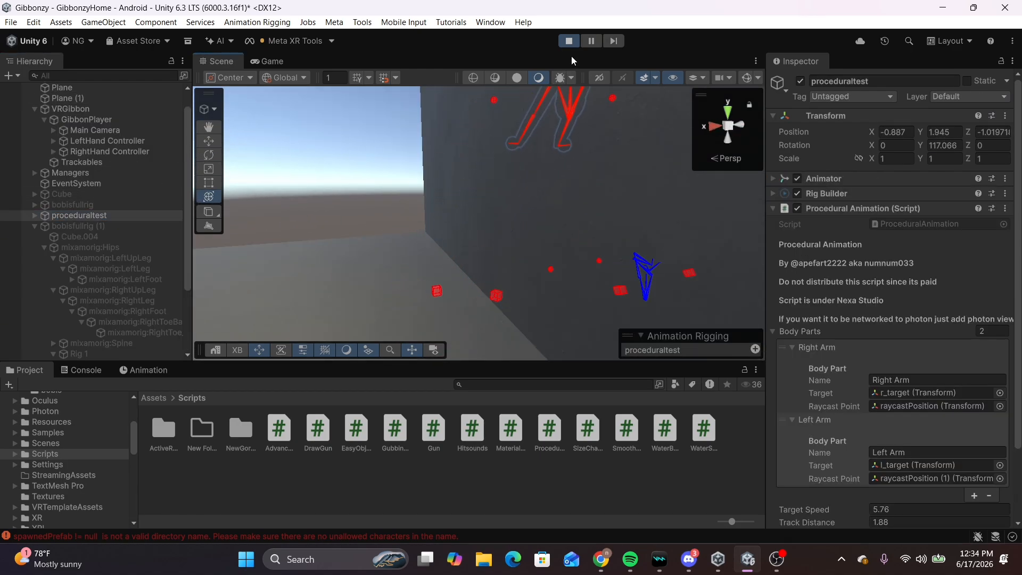
{"action": "left_click_drag", "start_coordinate": [332, 50], "coordinate": [422, 171]}
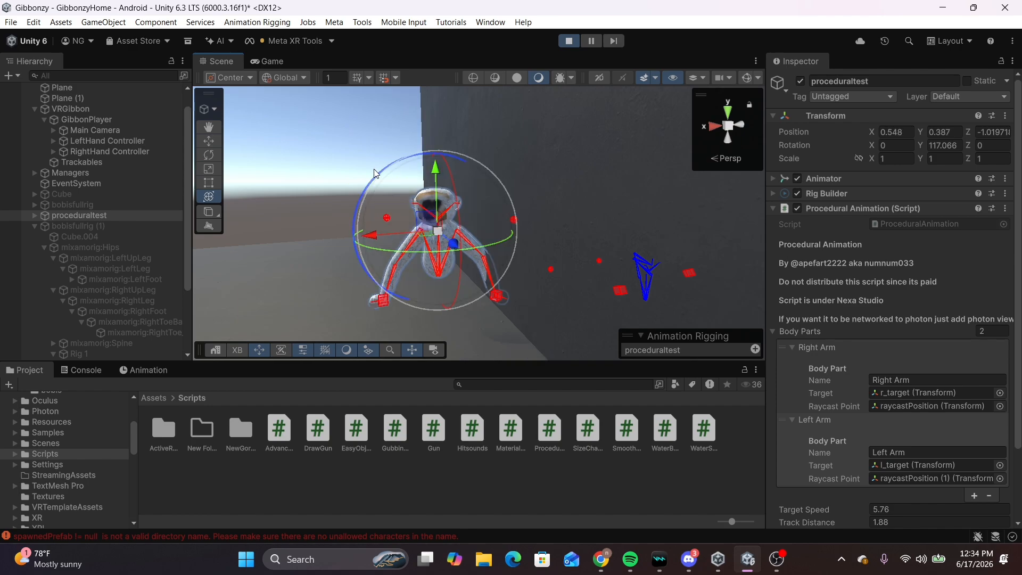
Rotate proceduraltest sideways to about 62.9, 176.2, 85.7 degrees and place it against the wall near X 0.067, Y 1.303, Z -0.821.
{"action": "right_click_drag", "start_coordinate": [471, 276], "coordinate": [575, 255]}
{"action": "left_click_drag", "start_coordinate": [564, 250], "coordinate": [600, 211]}
{"action": "right_click_drag", "start_coordinate": [594, 205], "coordinate": [419, 190]}
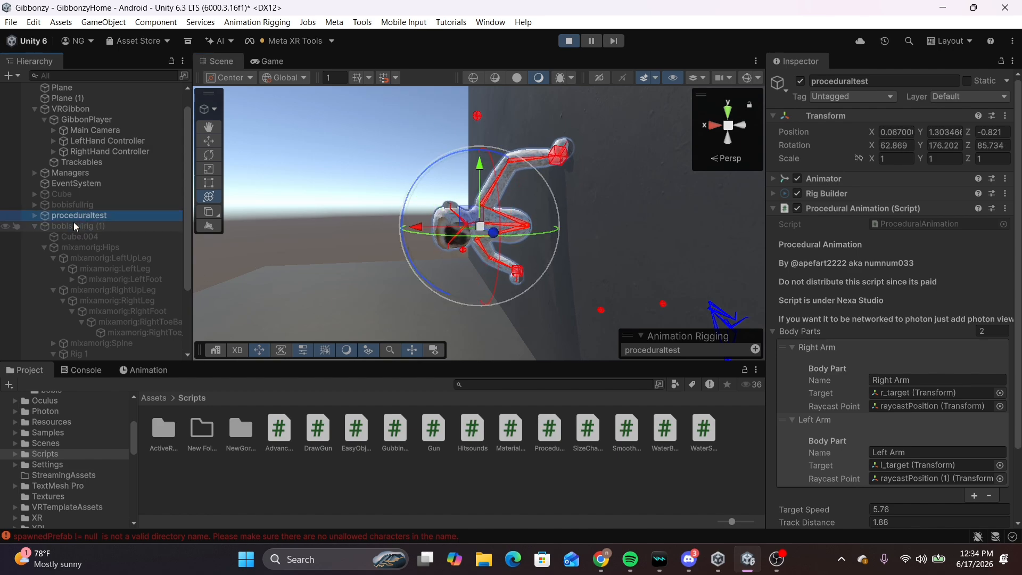
Set the Step Threshold of the reactivated bobisfullrig (1) to 7 and move the rig along Z to about 0.628.
{"action": "left_click_drag", "start_coordinate": [511, 162], "coordinate": [521, 140]}
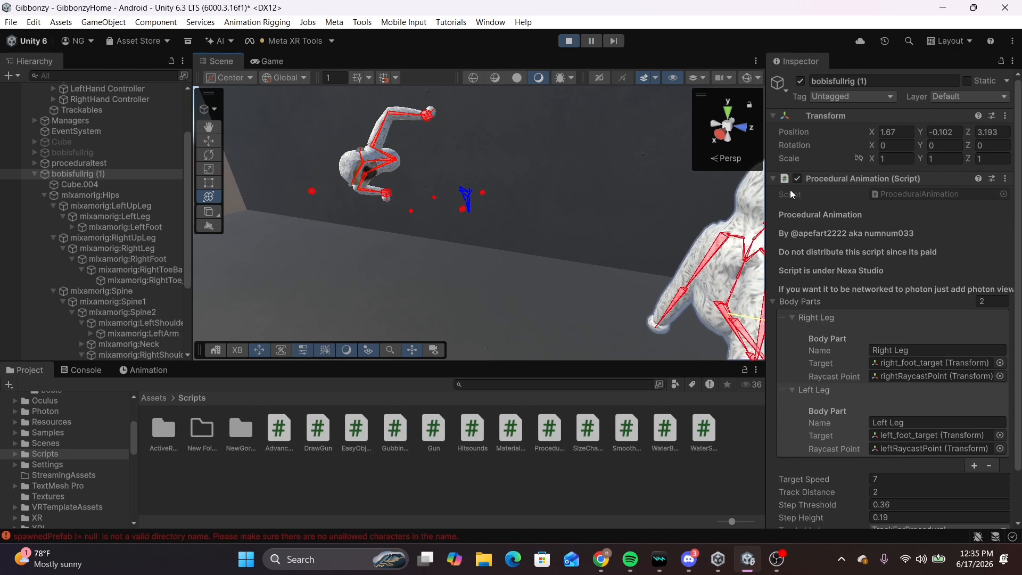
{"action": "left_click", "coordinate": [833, 438]}
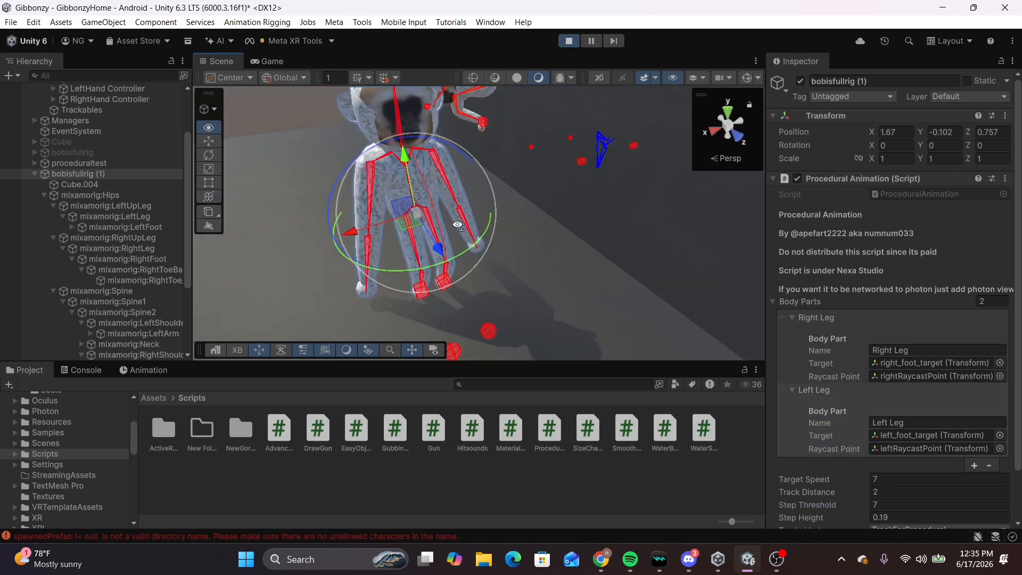
{"action": "right_click_drag", "start_coordinate": [532, 266], "coordinate": [506, 235]}
{"action": "left_click_drag", "start_coordinate": [526, 266], "coordinate": [522, 256]}
{"action": "right_click_drag", "start_coordinate": [522, 256], "coordinate": [458, 504]}
{"action": "key", "text": "w"}
{"action": "key", "text": "s"}
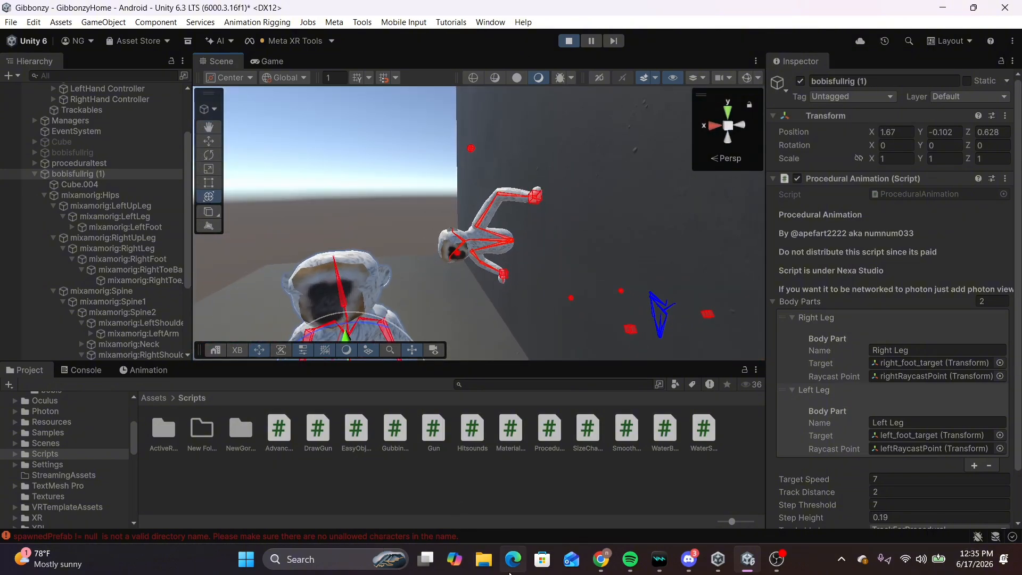
{"action": "right_click_drag", "start_coordinate": [582, 197], "coordinate": [586, 245]}
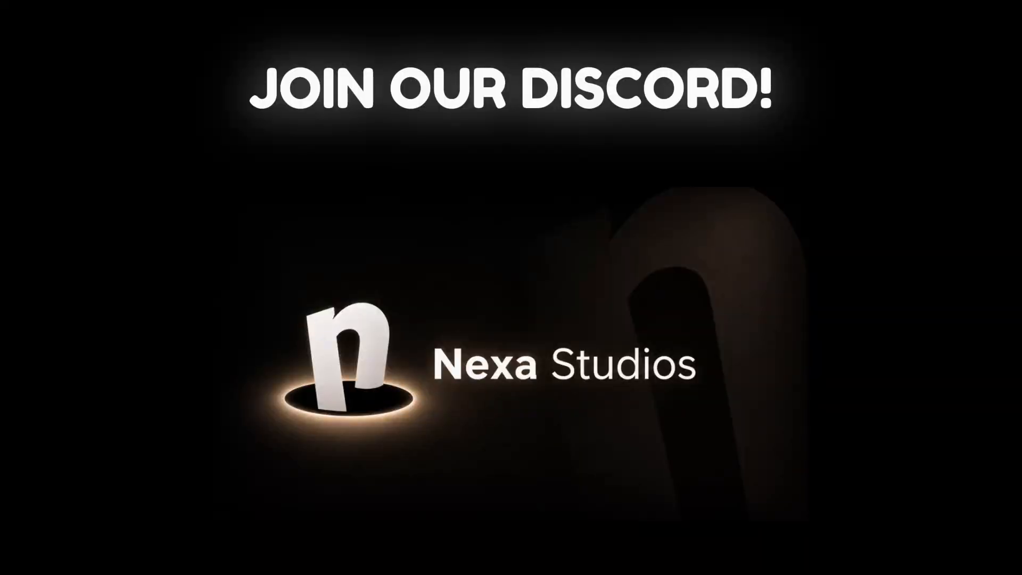